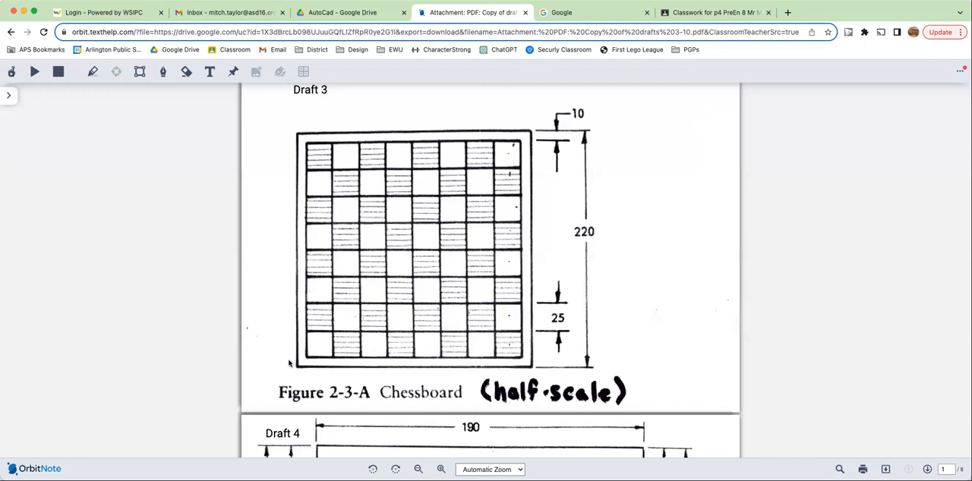
- Scroll through the assignment PDF to review the draft drawings and their dimensions
scroll(477, 198, "down", 5)
scroll(477, 198, "down", 3)
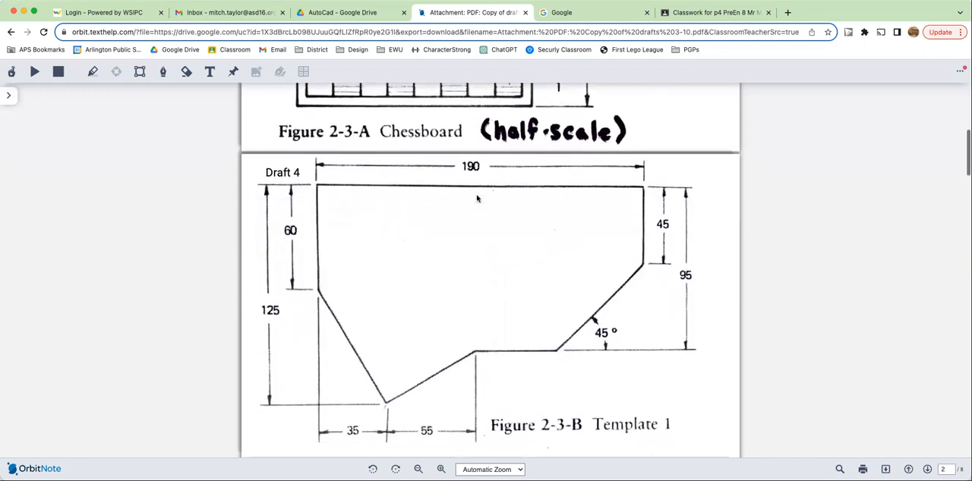
scroll(477, 199, "down", 5)
scroll(477, 198, "down", 2)
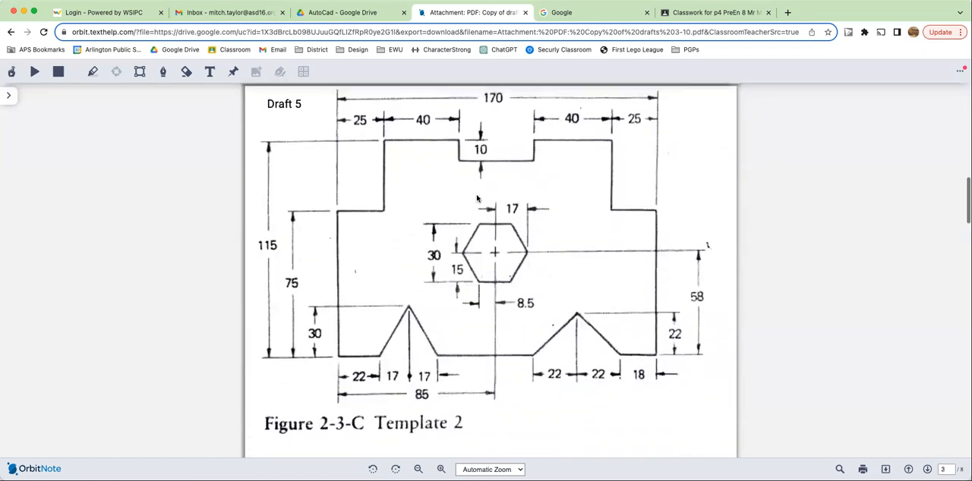
scroll(477, 198, "up", 1)
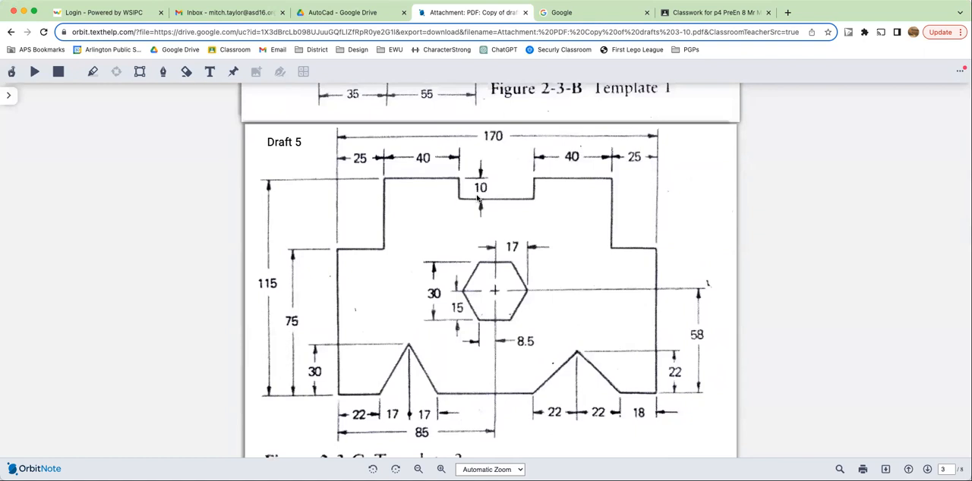
scroll(536, 325, "up", 10)
scroll(536, 324, "up", 2)
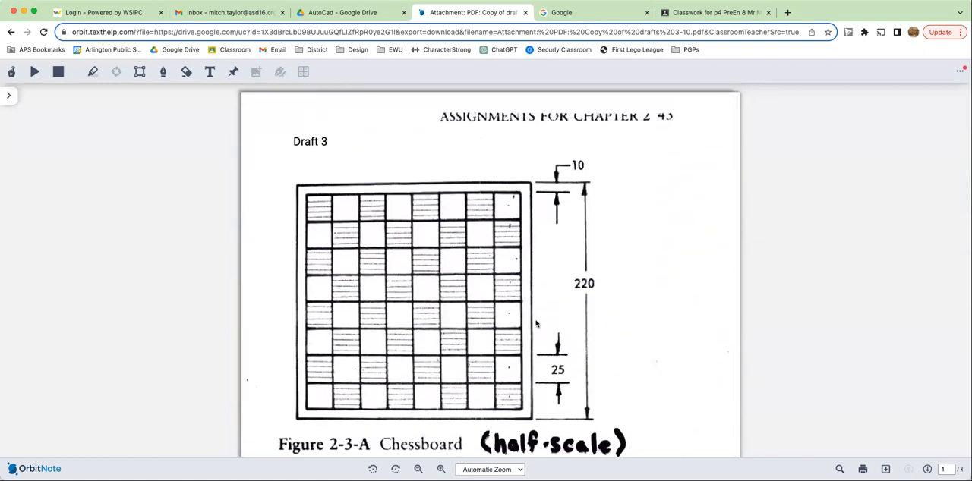
scroll(536, 324, "down", 1)
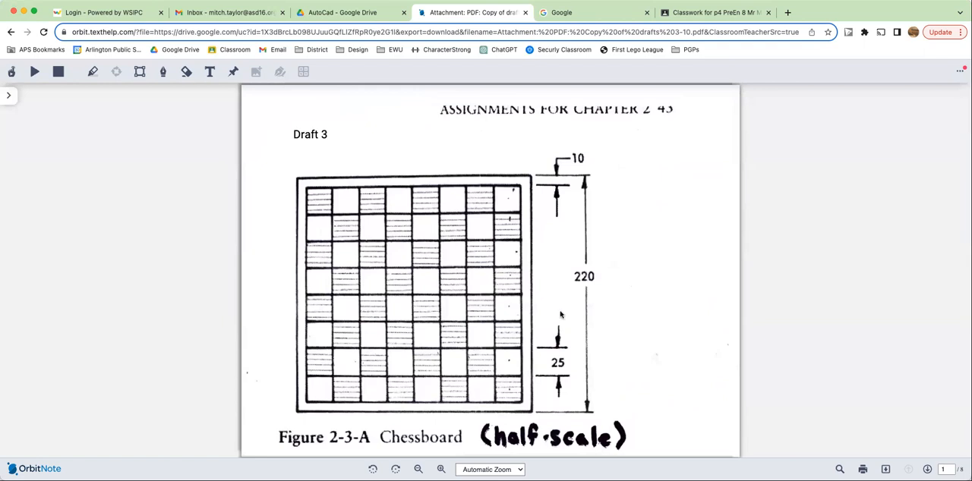
- Switch to the Google tab and search for autocad web
left_click(580, 16)
left_click(419, 247)
type("autocad web")
key("Return")
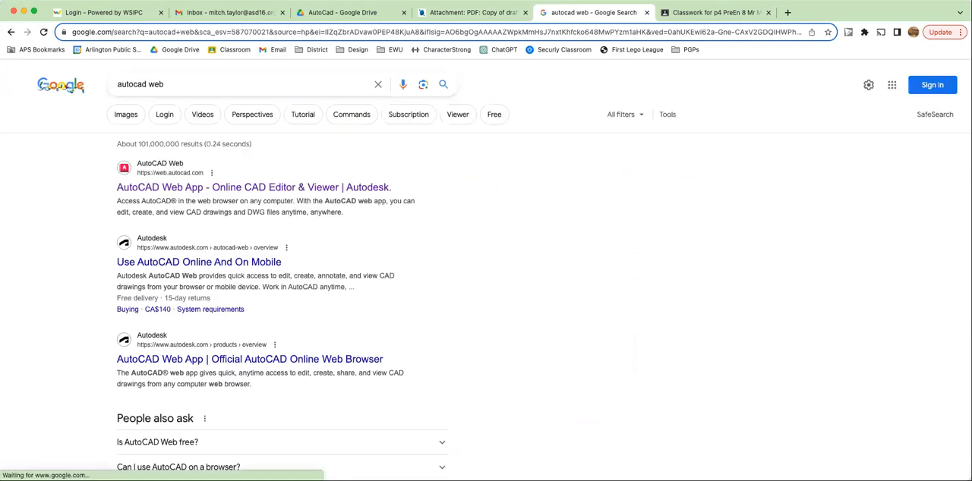
- Open the AutoCAD Web App and start a new drawing
left_click(347, 190)
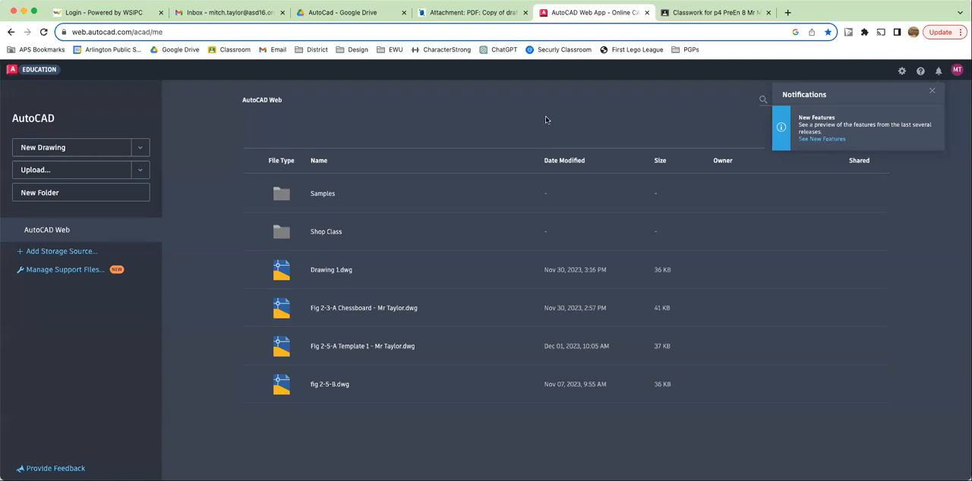
left_click(73, 148)
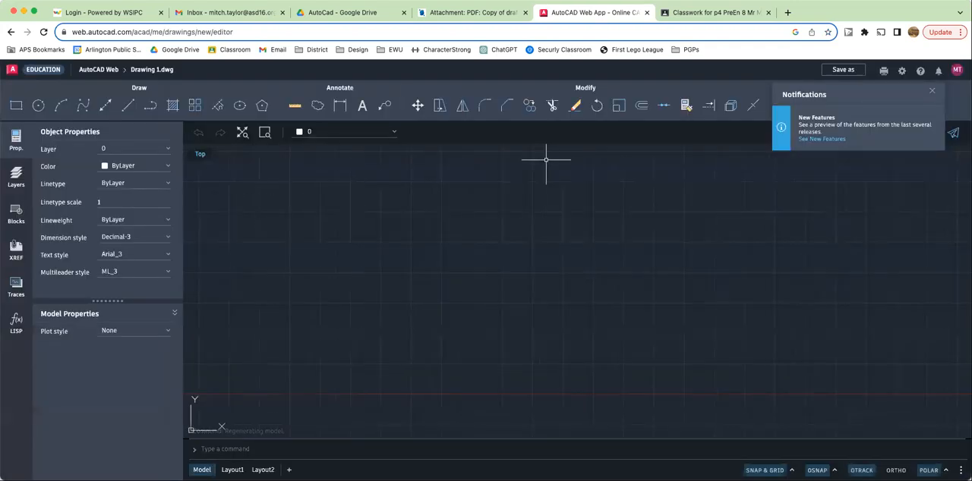
type("REVCLOUD")
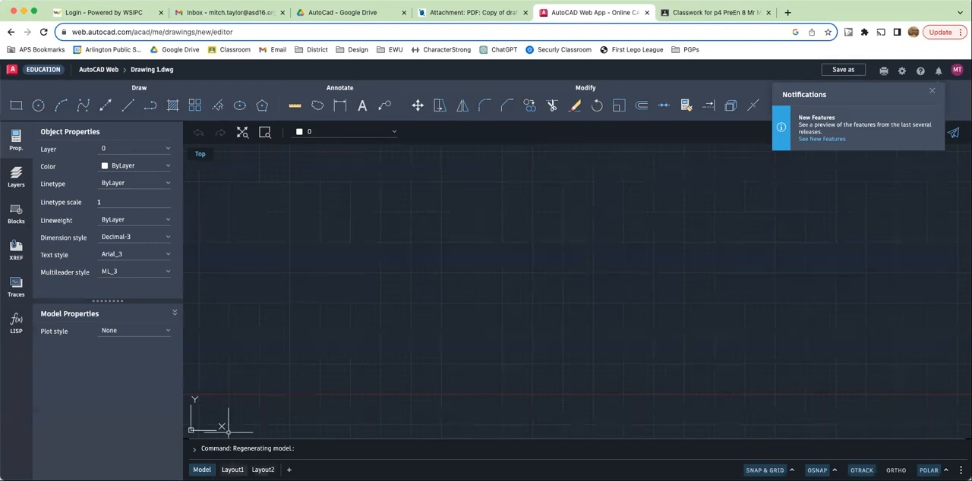
- Switch to Layout1 and delete the layout's viewport
left_click(232, 470)
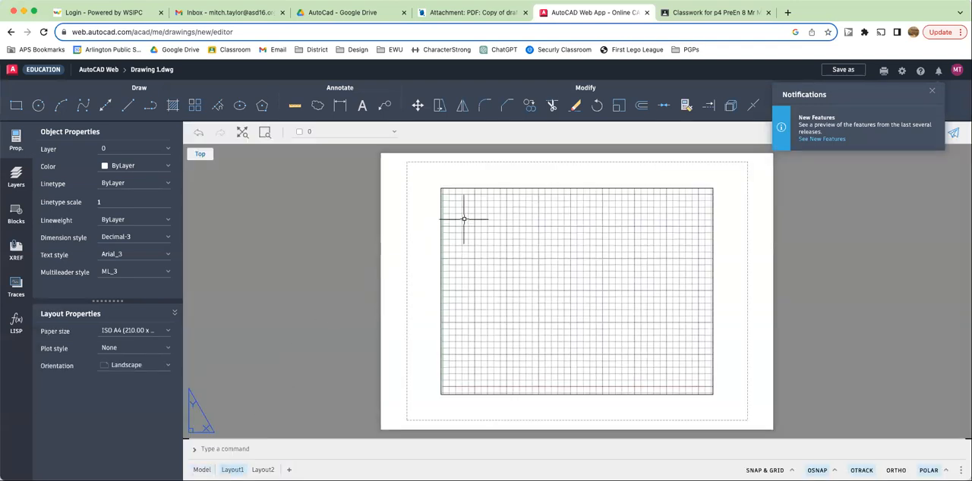
left_click(462, 177)
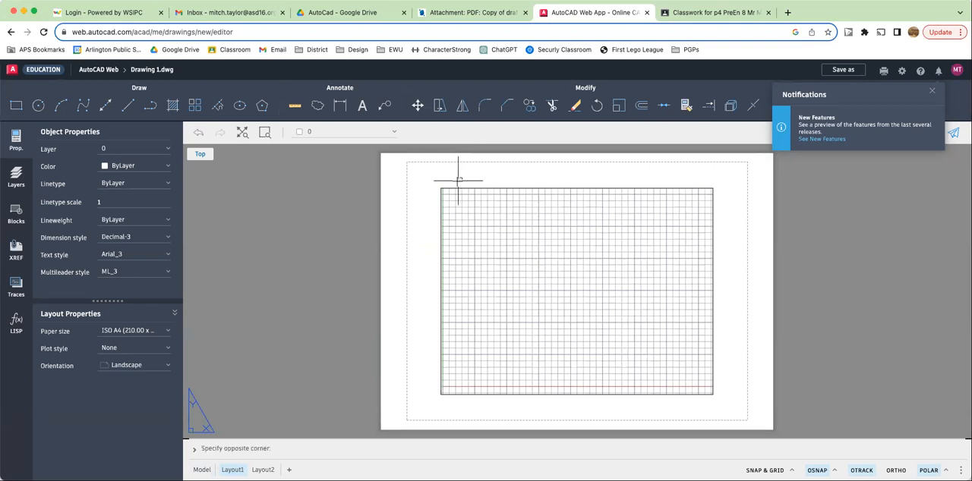
left_click(427, 207)
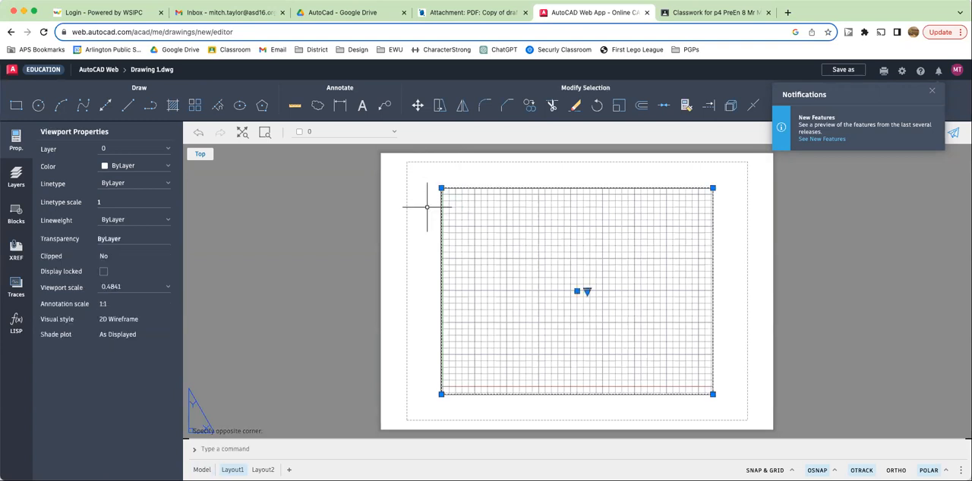
key("Delete")
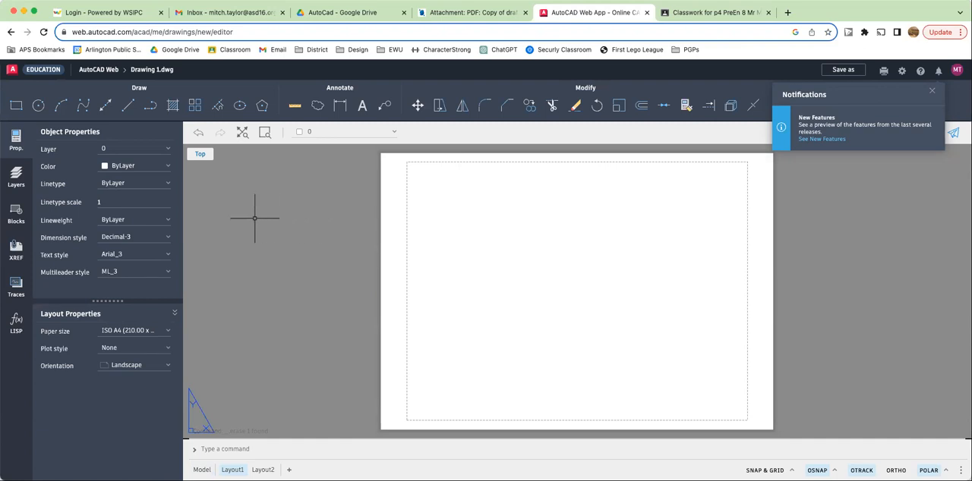
- Create a new layer named construction and set its colour to red
left_click(16, 178)
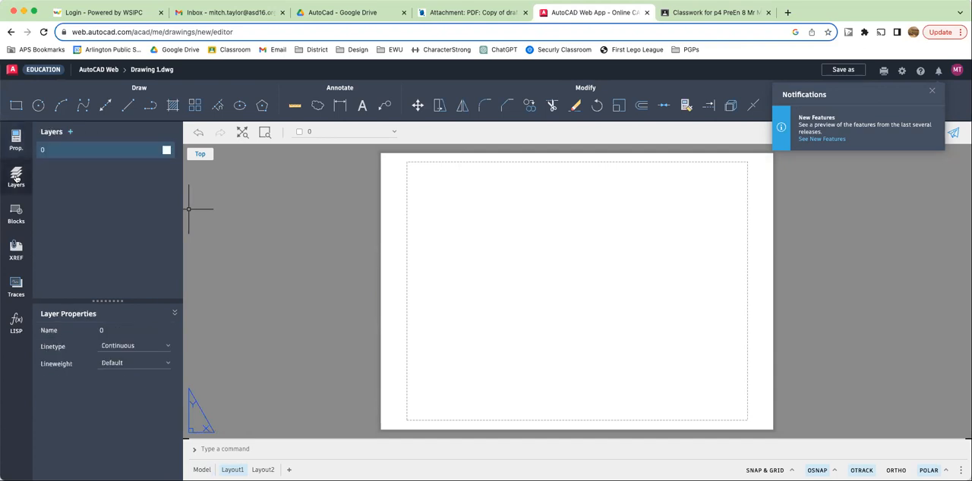
left_click(70, 133)
type("const")
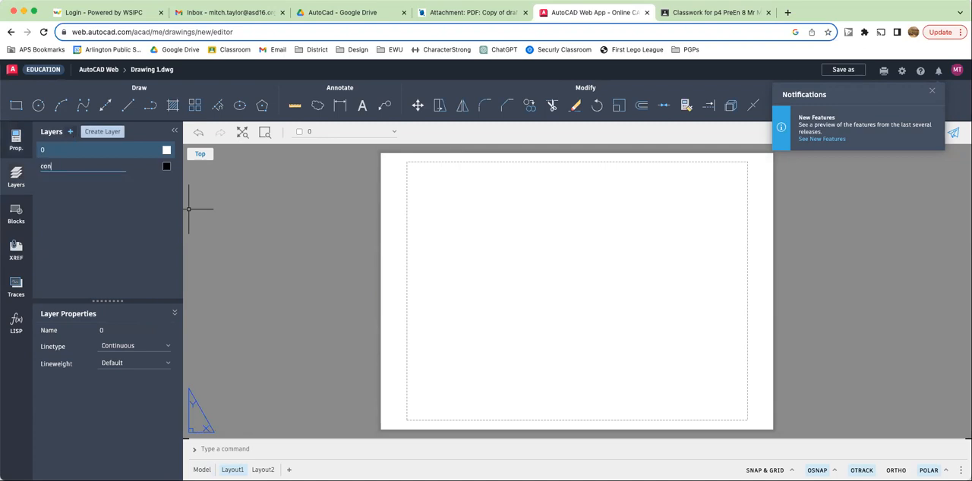
type("ruction")
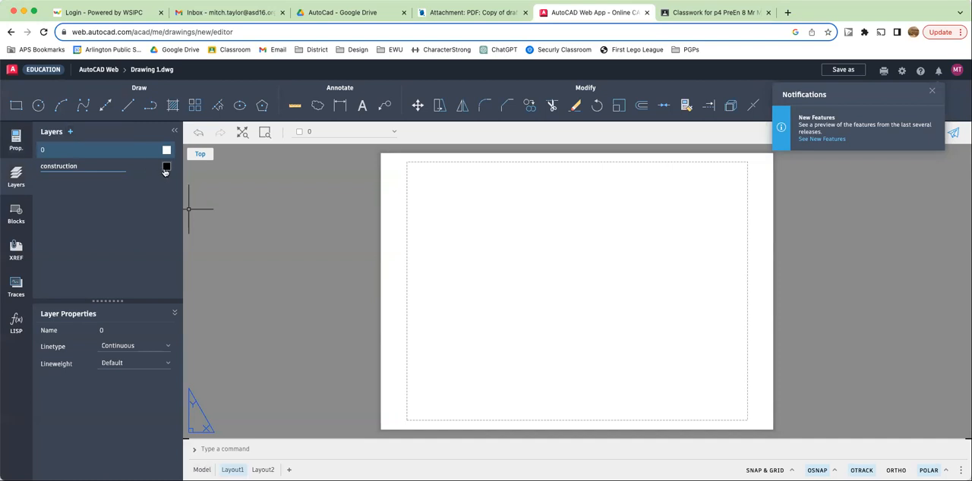
left_click(166, 165)
left_click(190, 205)
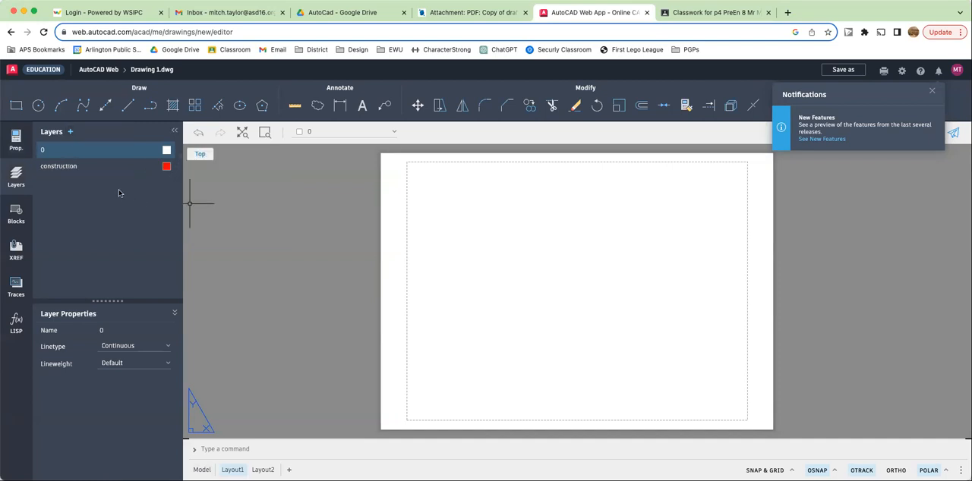
- Create a new layer named object and make it the current layer
left_click(71, 133)
type("object")
key("Return")
left_click(83, 186)
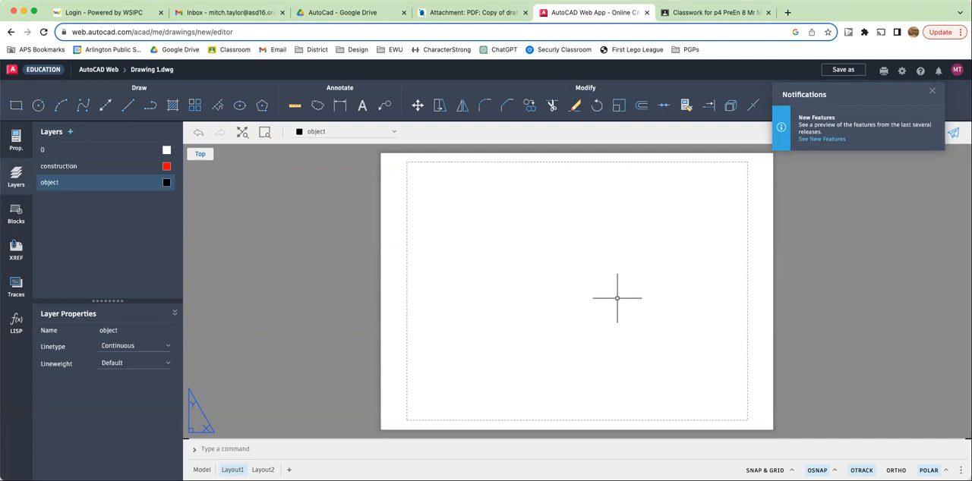
- Make the construction layer current
type("lin")
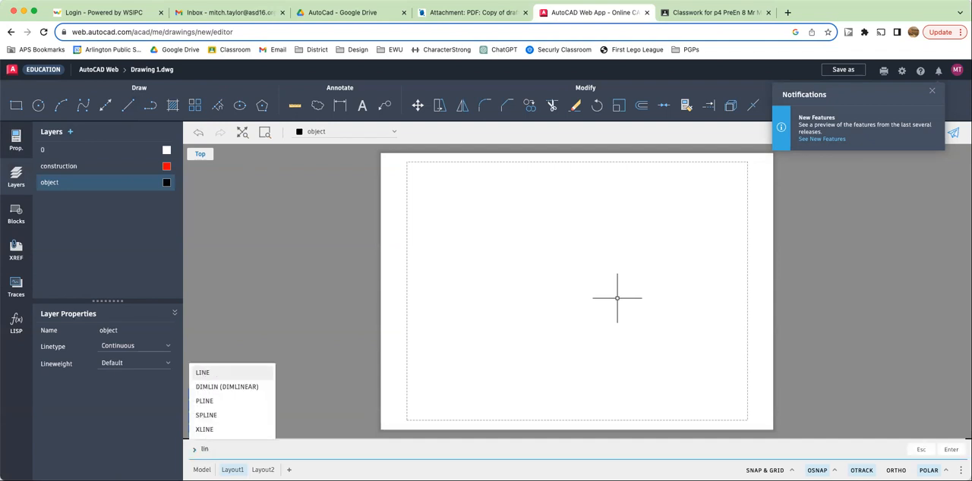
key("Escape")
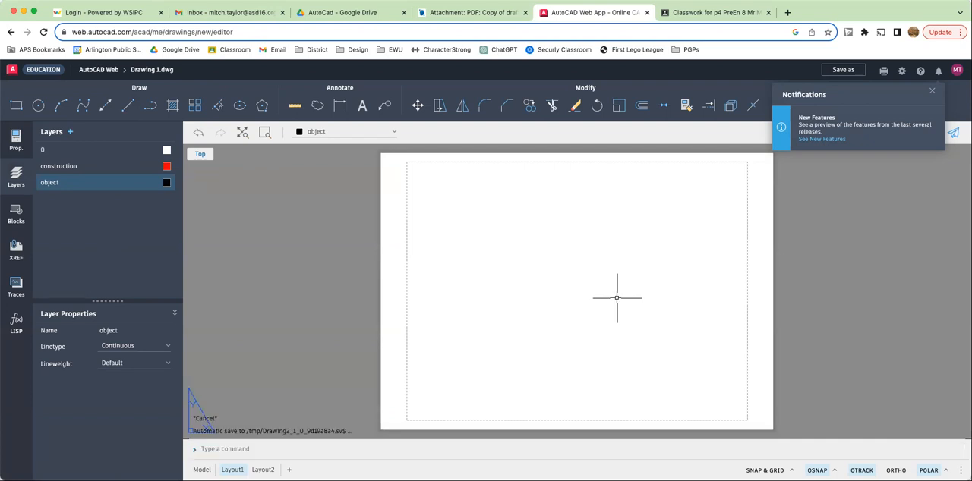
left_click(75, 167)
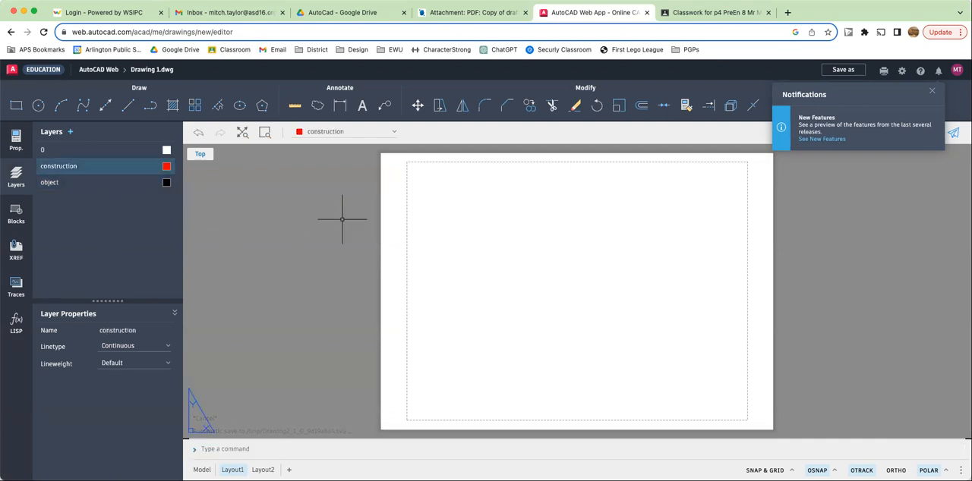
- Draw vertical and horizontal construction xlines along the left and top edges of the sheet's border
type("xl")
key("Return")
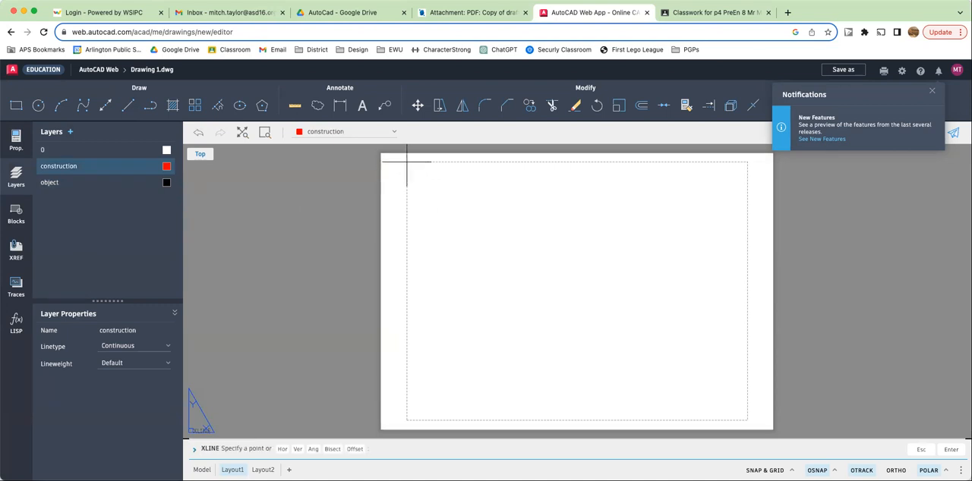
left_click(404, 164)
left_click(408, 185)
left_click(446, 163)
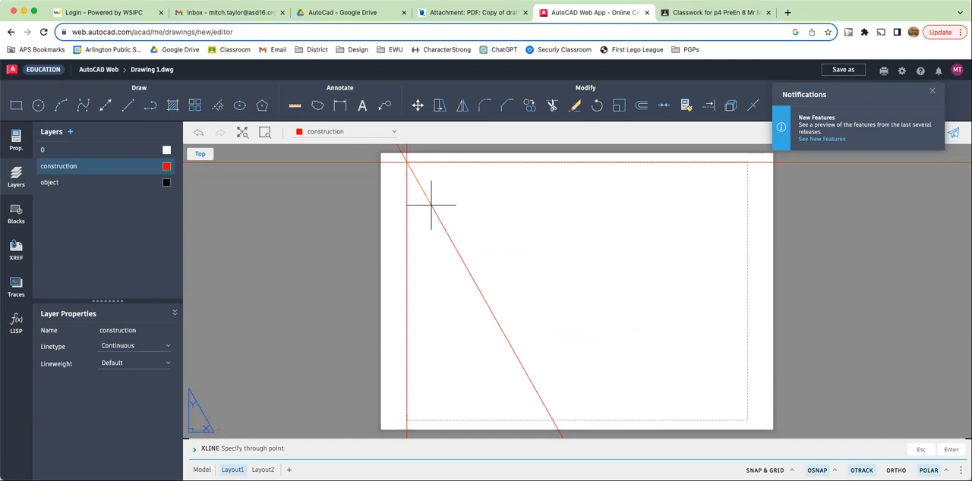
key("Escape")
key("Escape")
key("Escape")
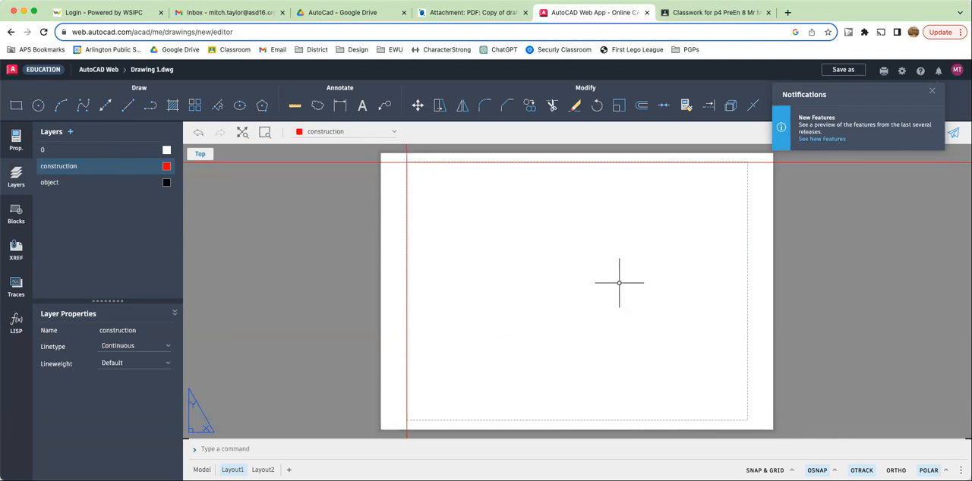
- Draw construction xlines through the border's bottom-right corner: a vertical, a horizontal, and a diagonal to the top-left corner
type("xli")
key("Return")
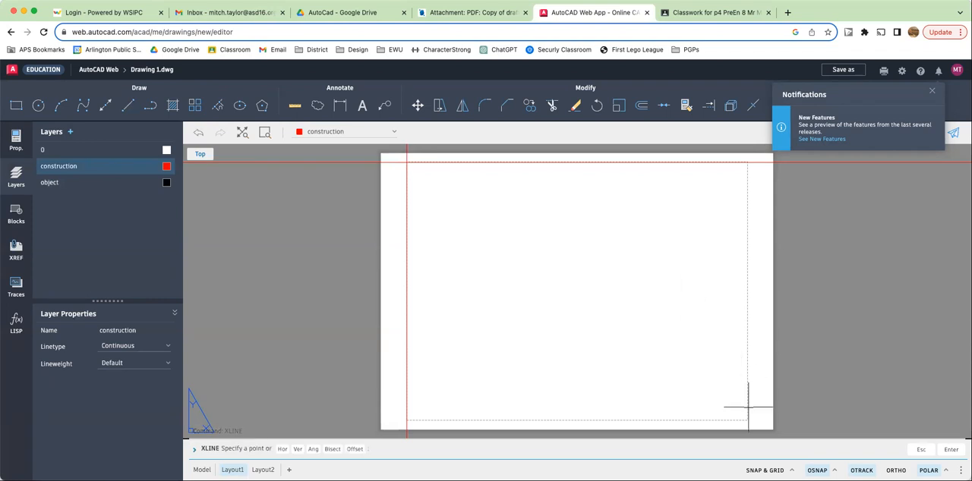
left_click(748, 420)
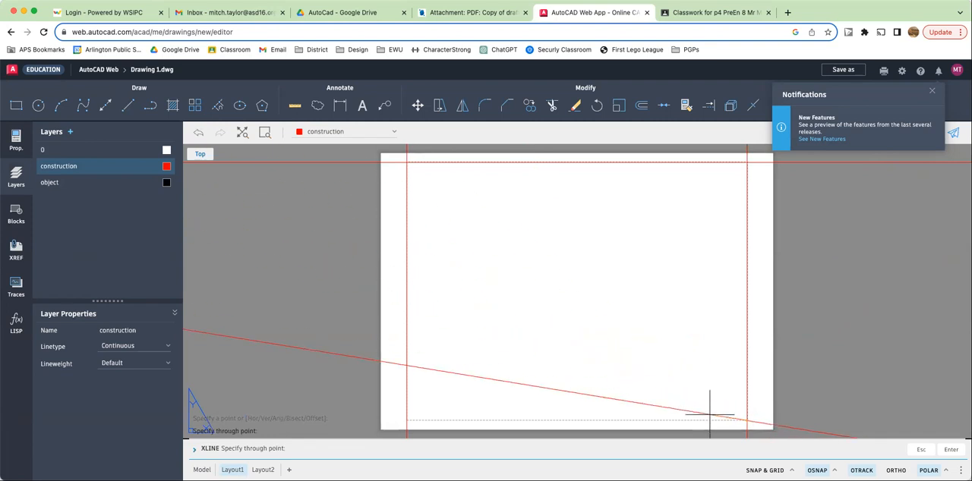
left_click(641, 352)
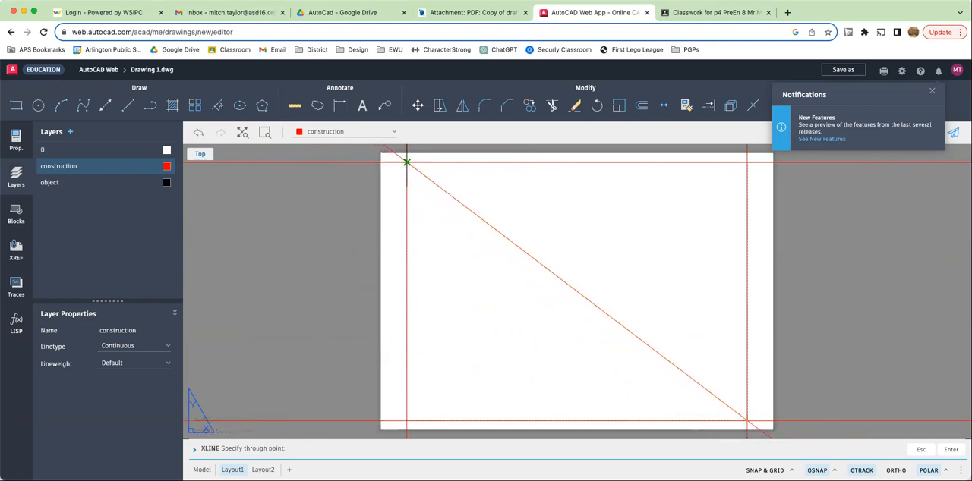
left_click(407, 162)
key("Escape")
key("Escape")
key("Escape")
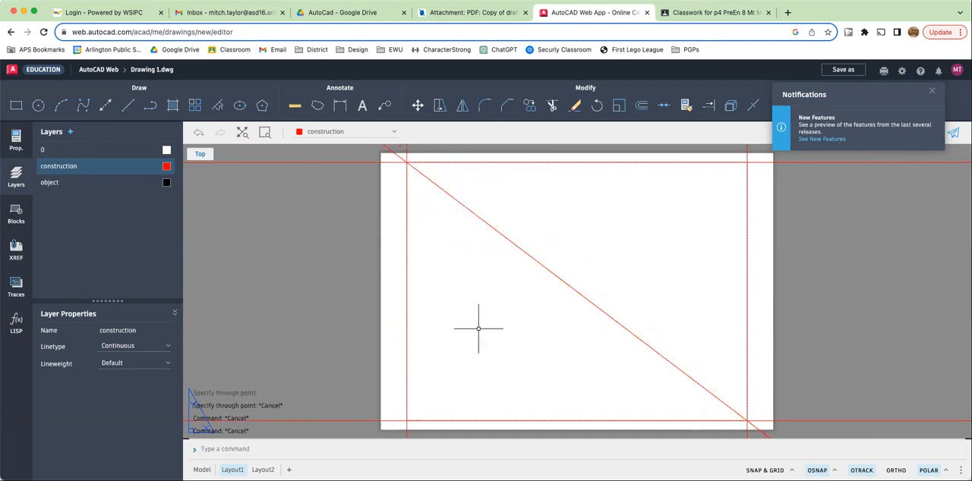
- Draw a diagonal construction xline from the border's bottom-left corner through its top-right corner
key("Return")
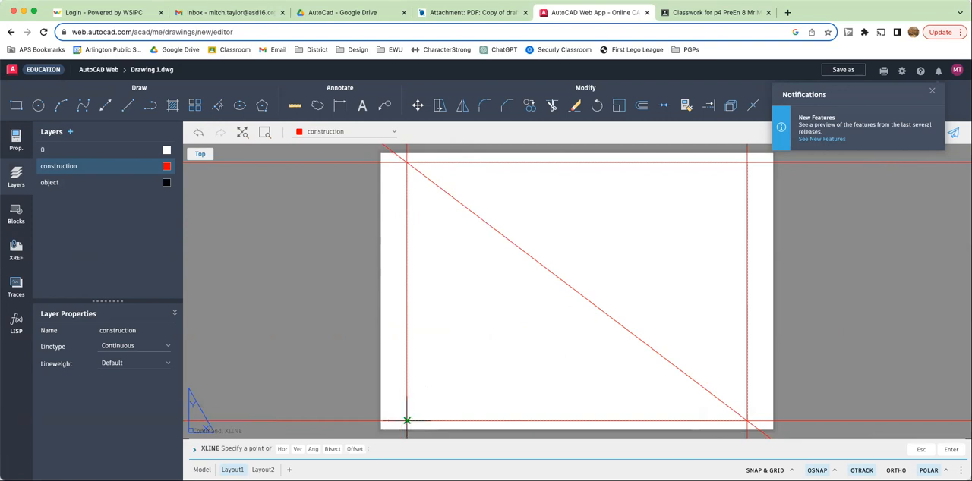
left_click(407, 421)
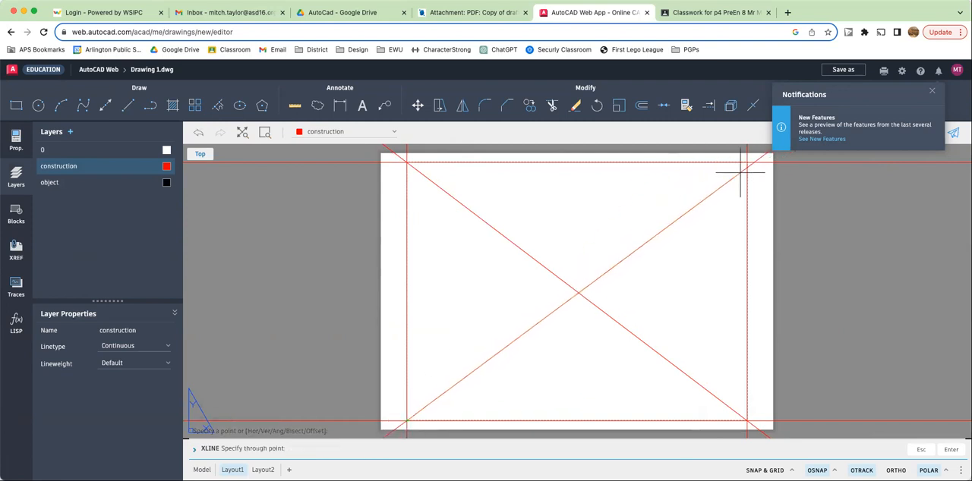
left_click(747, 162)
key("Escape")
key("Escape")
key("Escape")
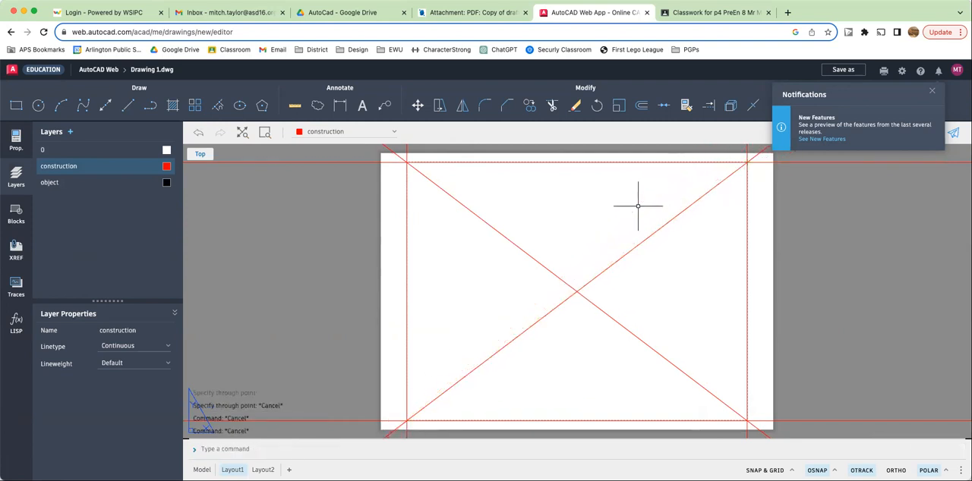
- Draw a horizontal construction xline through the diagonals' intersection at the centre of the border
key("Return")
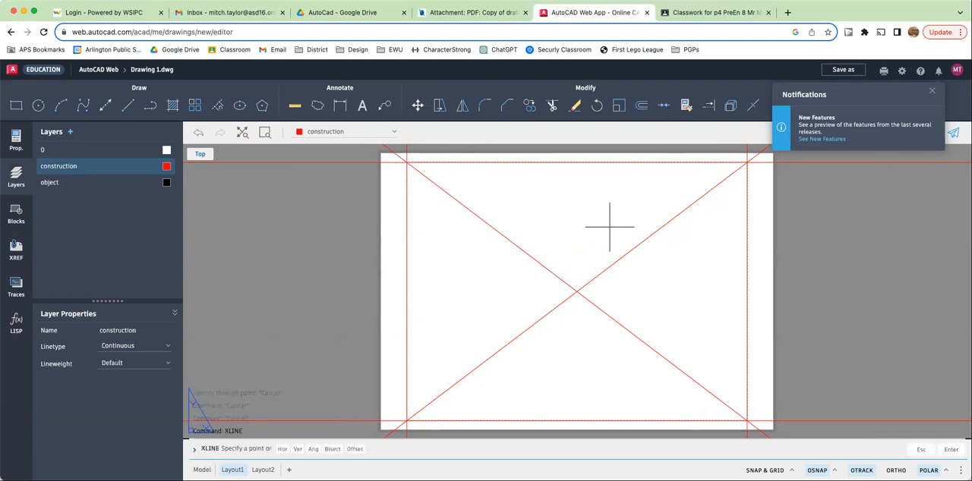
left_click(577, 292)
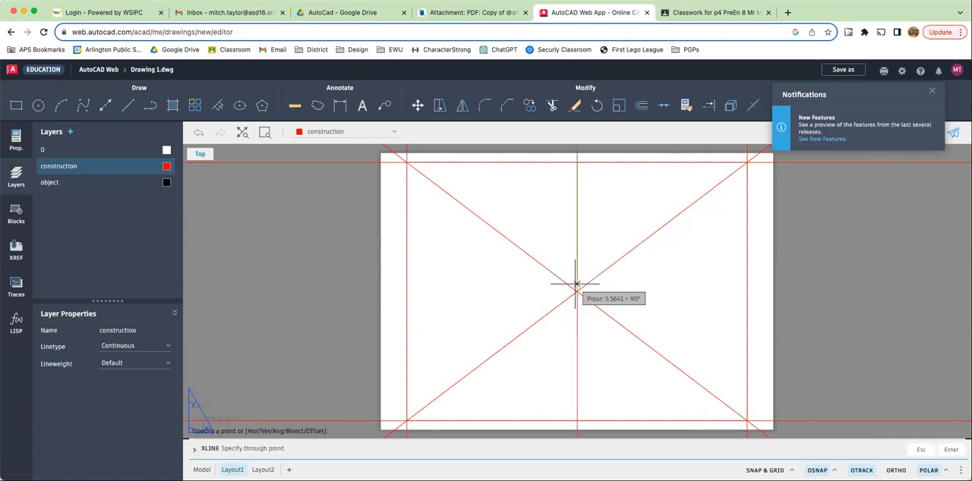
left_click(539, 292)
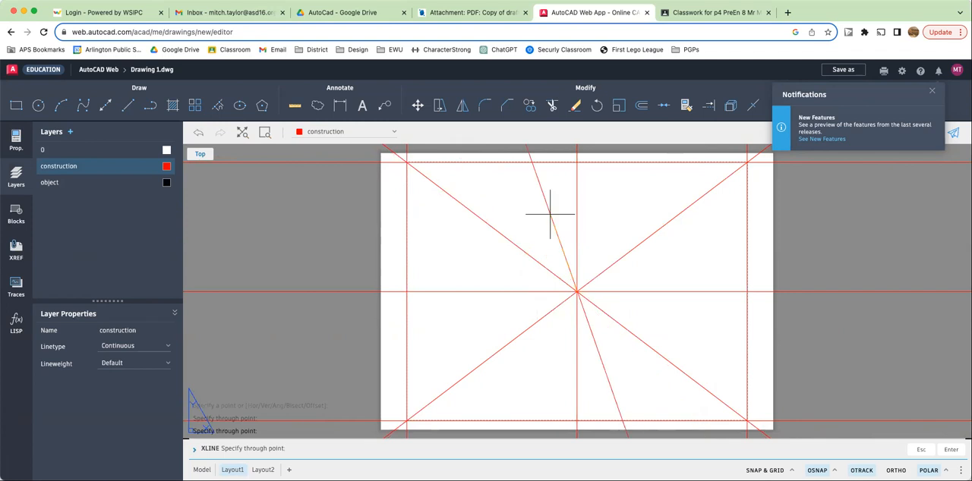
key("Escape")
key("Escape")
key("Escape")
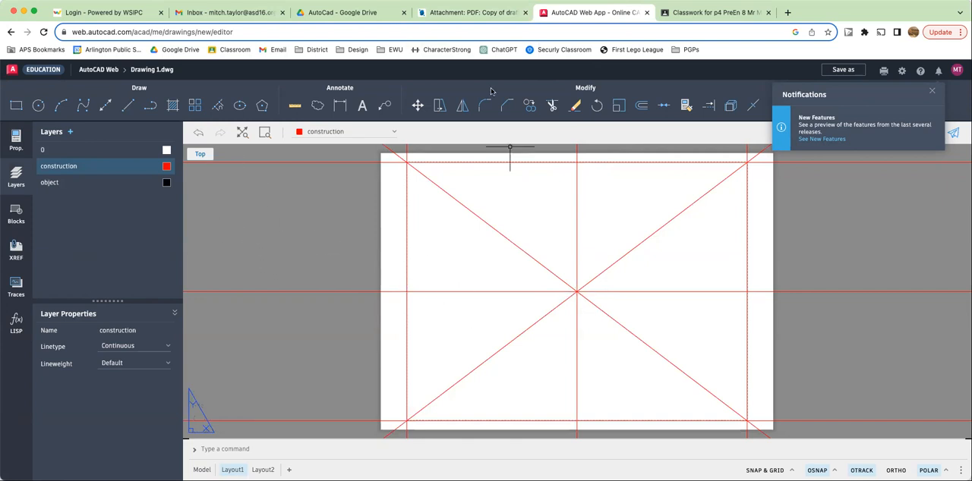
- Switch back to the assignment PDF tab
left_click(461, 12)
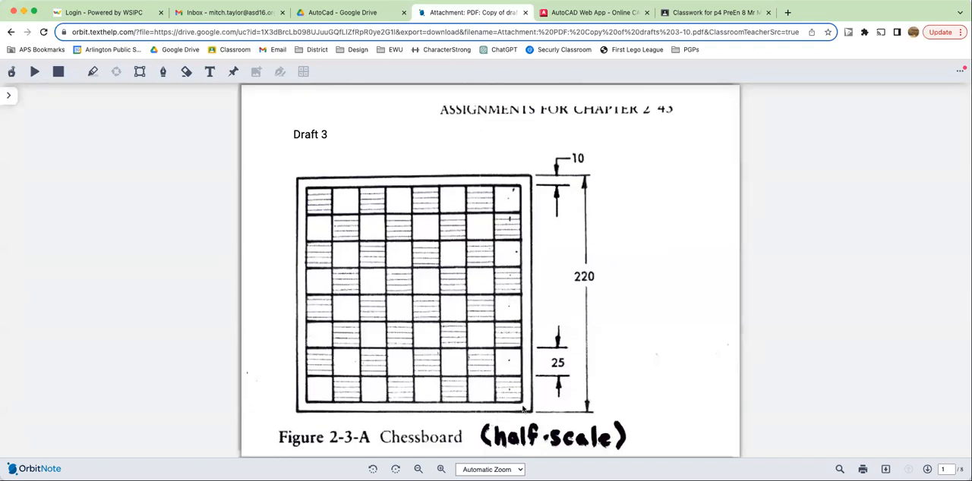
- Offset the horizontal centre construction line 55 units both above and below it
left_click(578, 12)
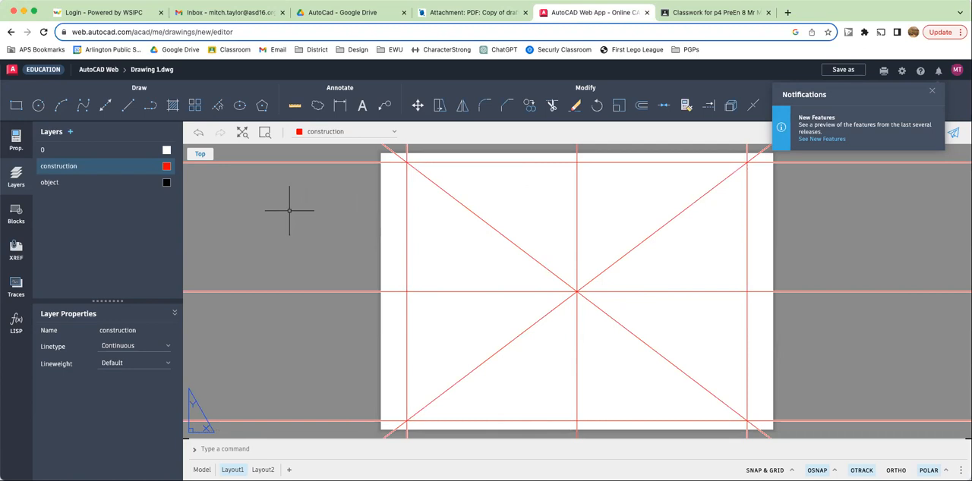
type("off")
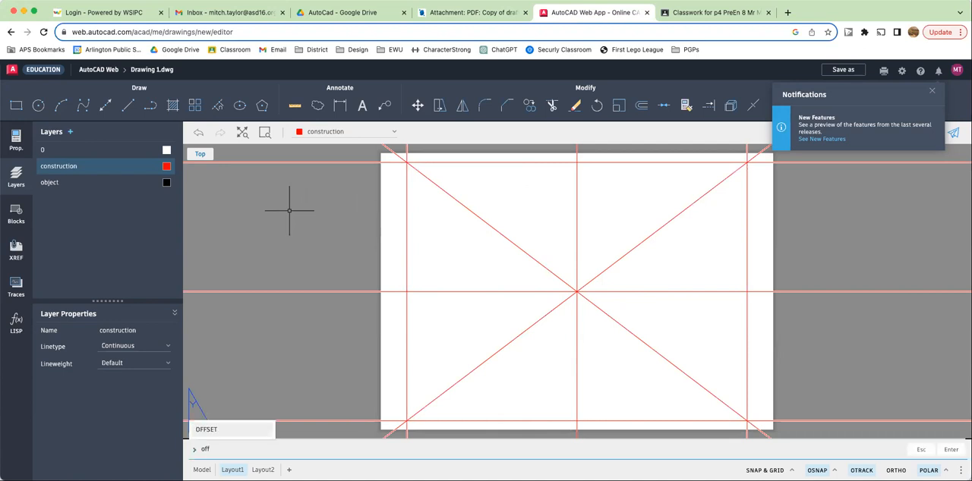
key("Return")
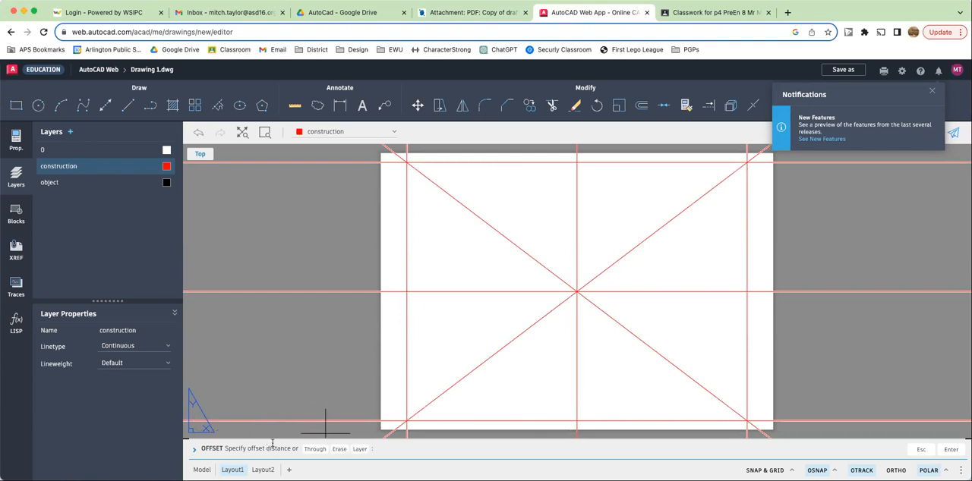
type("1")
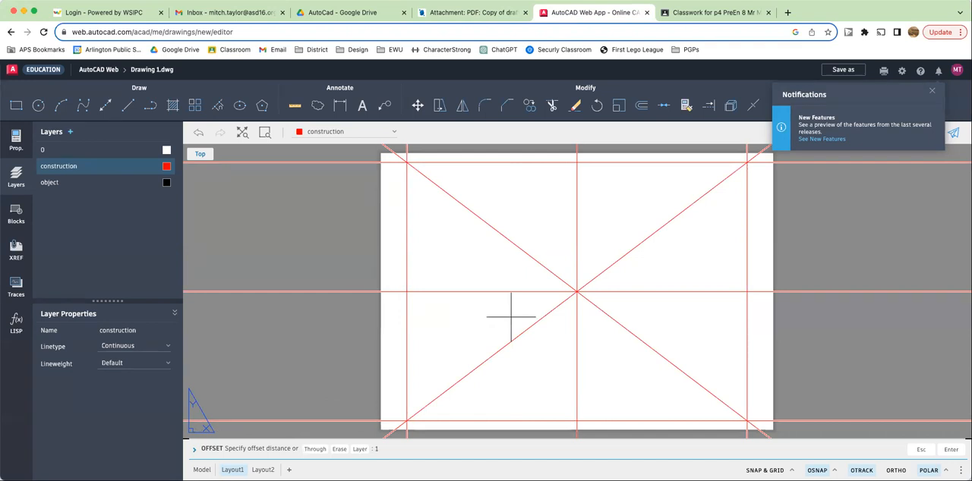
key("BackSpace")
key("BackSpace")
type("5")
key("Return")
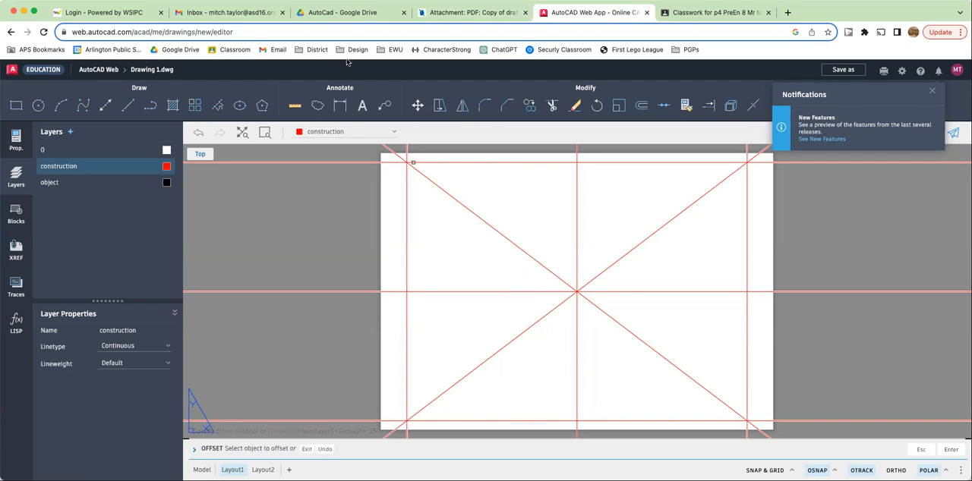
left_click(463, 12)
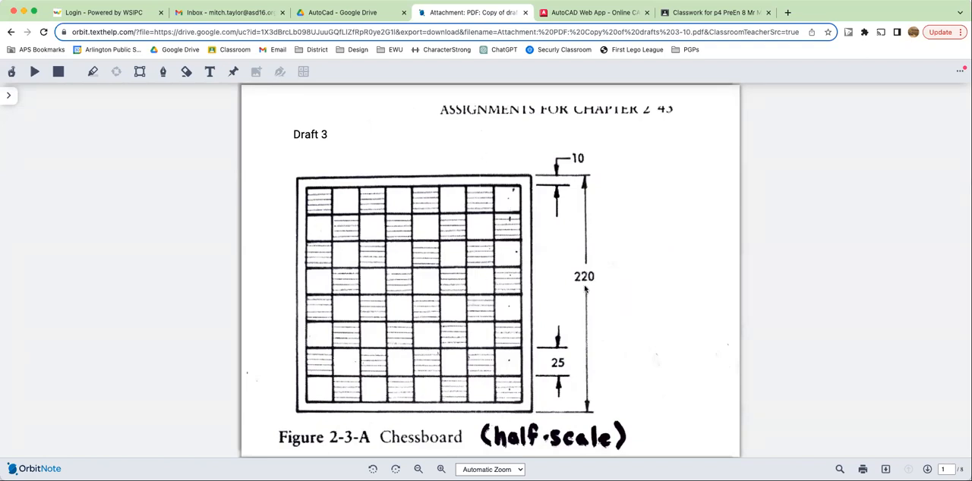
left_click(623, 13)
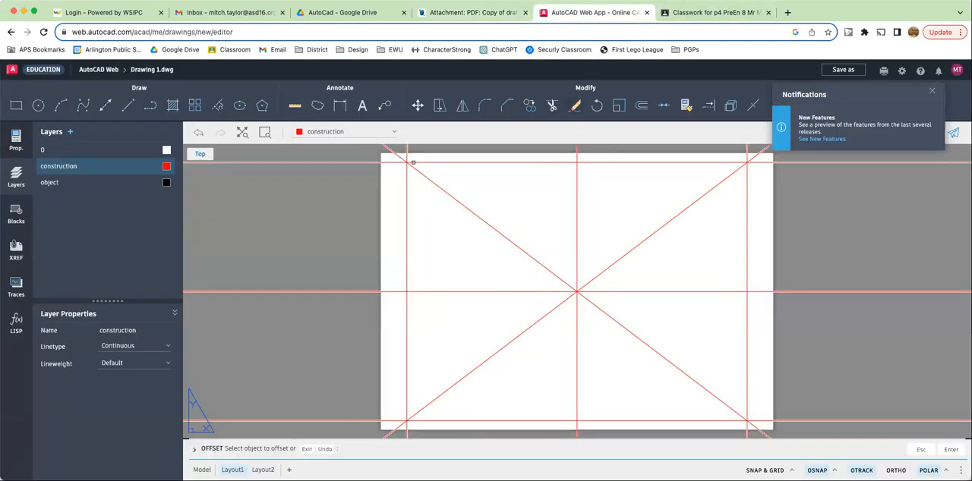
left_click(549, 292)
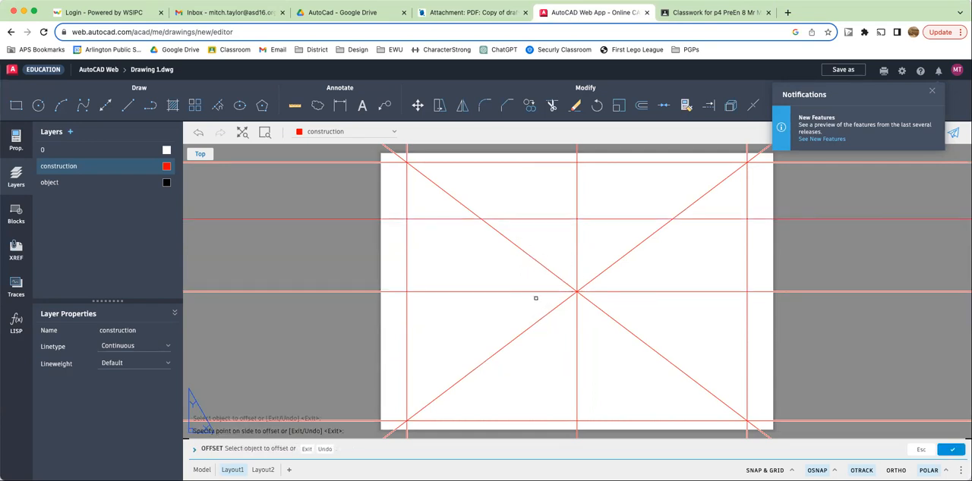
left_click(536, 289)
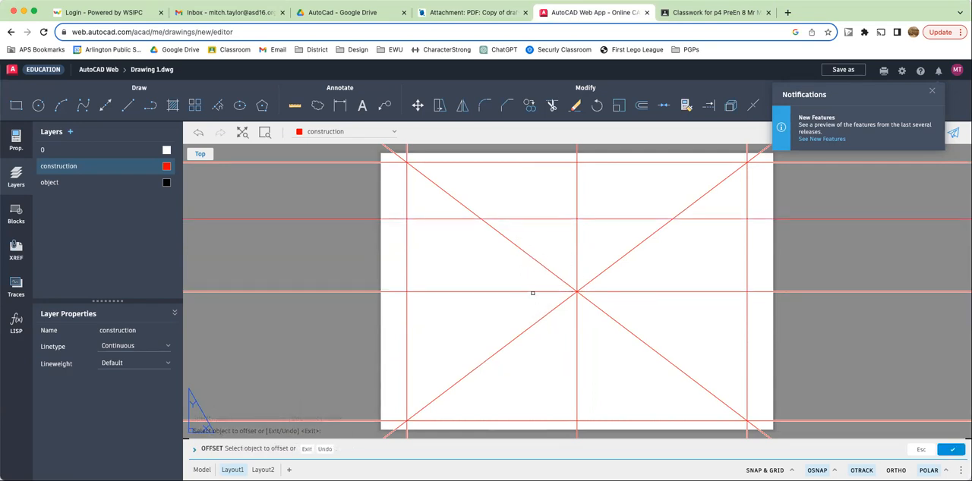
left_click(532, 292)
left_click(547, 382)
- Offset the vertical centre construction line 55 units to its left and right
left_click(575, 322)
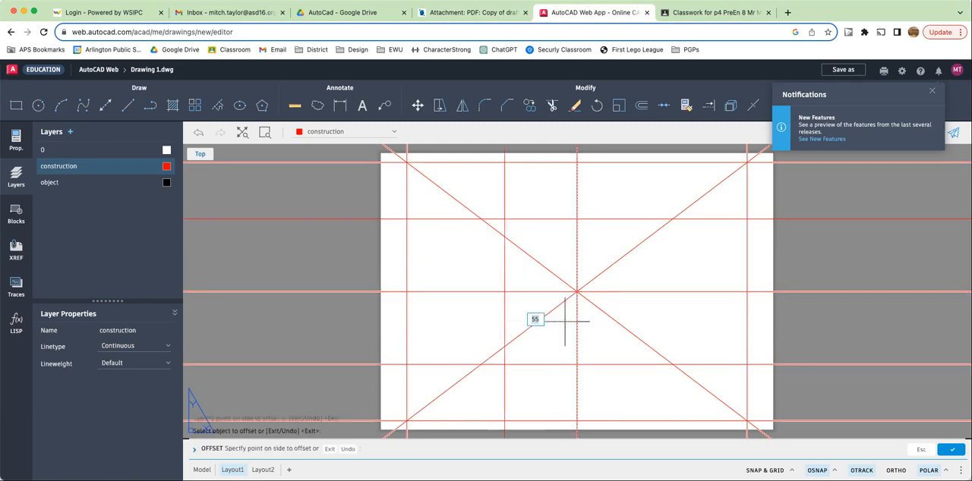
left_click(497, 321)
left_click(575, 323)
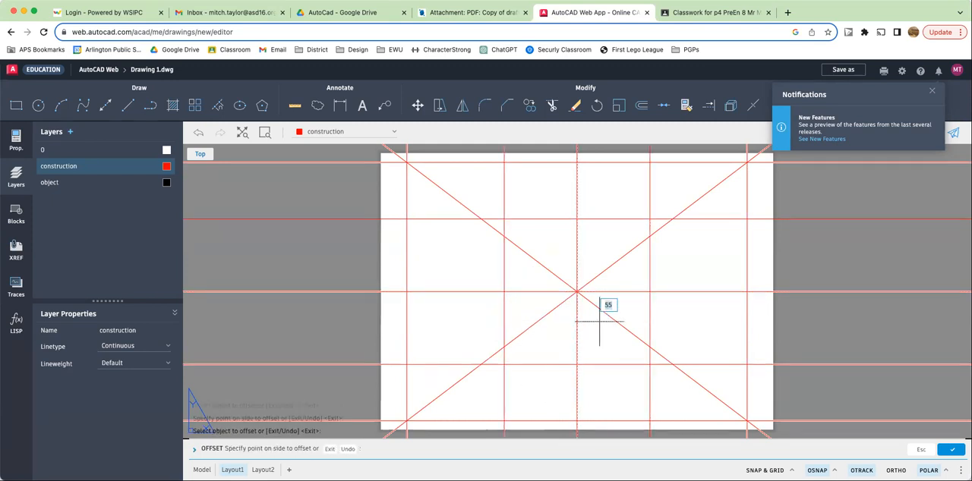
left_click(665, 320)
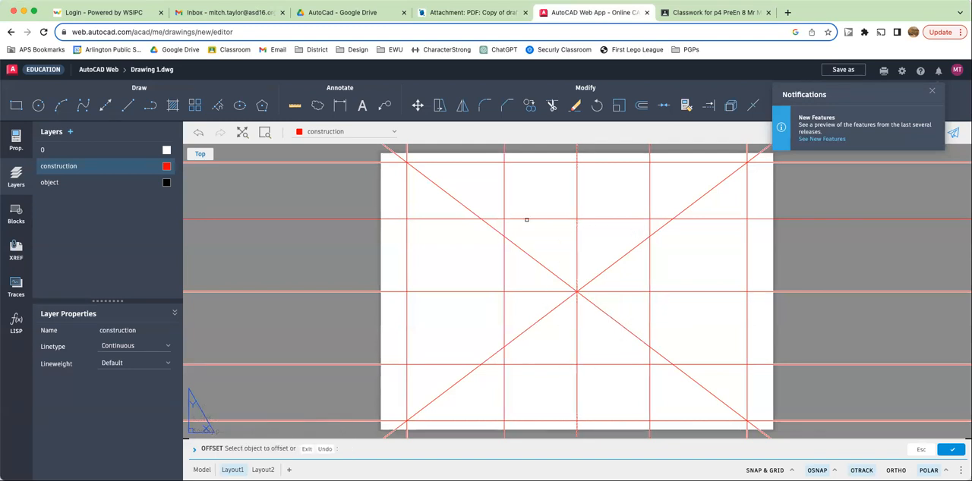
- Make the object layer current and end the Offset command
left_click(97, 184)
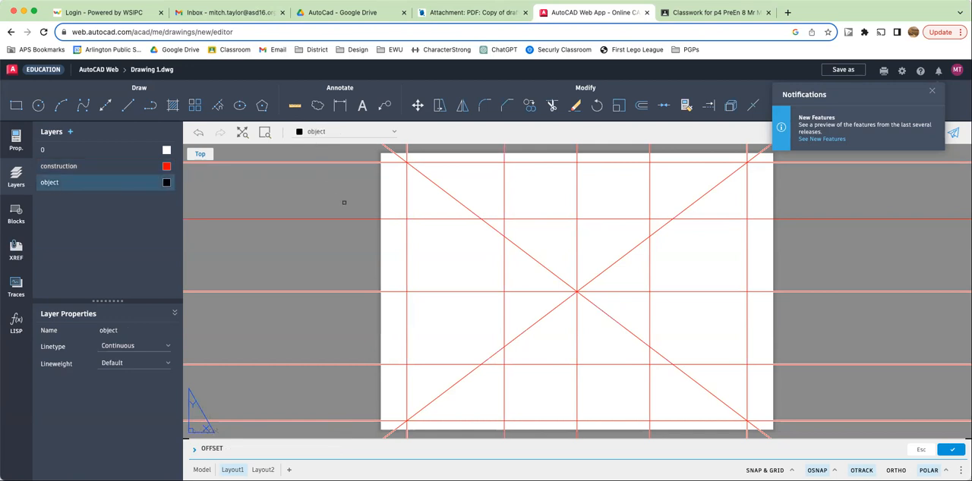
key("Return")
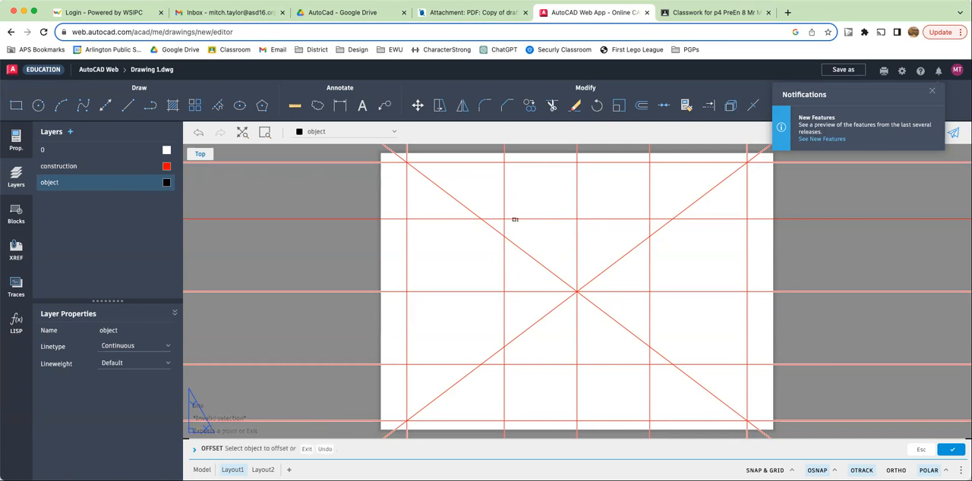
key("Escape")
key("Escape")
key("Escape")
key("Escape")
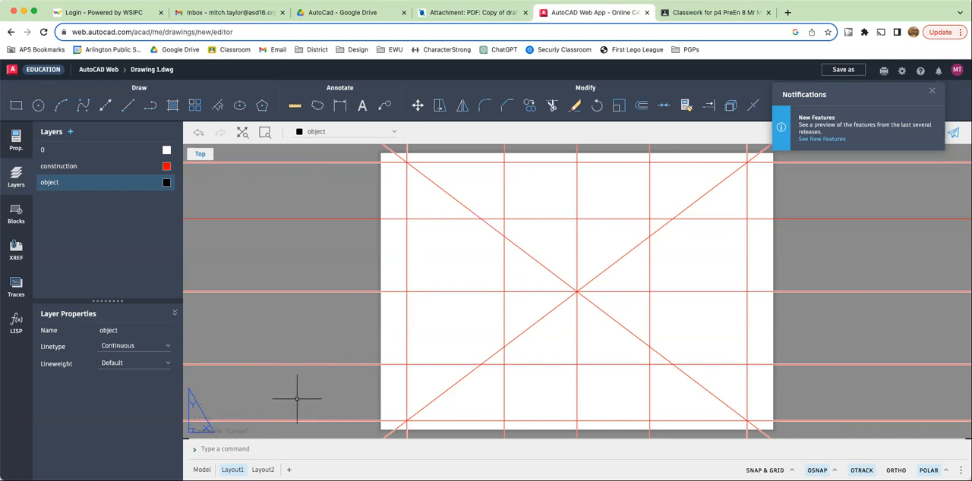
- Draw a closed square with Line through the four intersections of the offset construction lines
type("line")
key("Return")
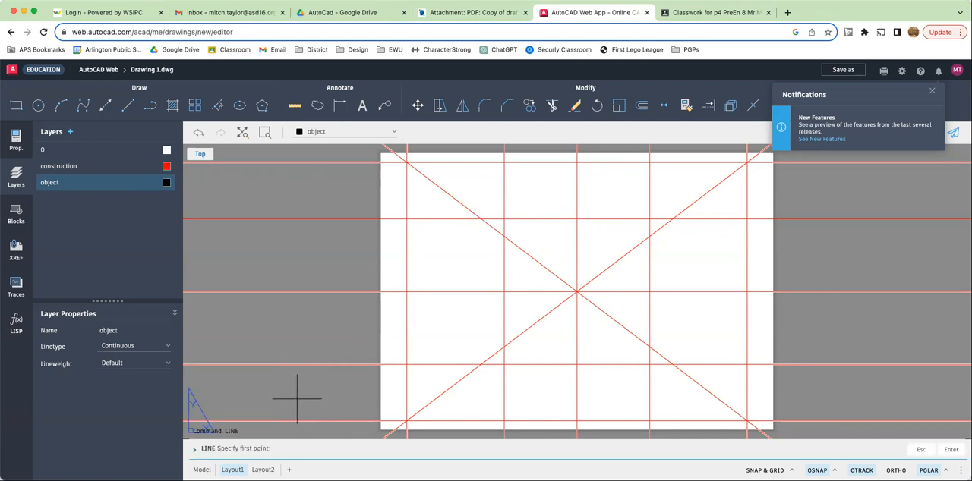
left_click(504, 219)
left_click(504, 364)
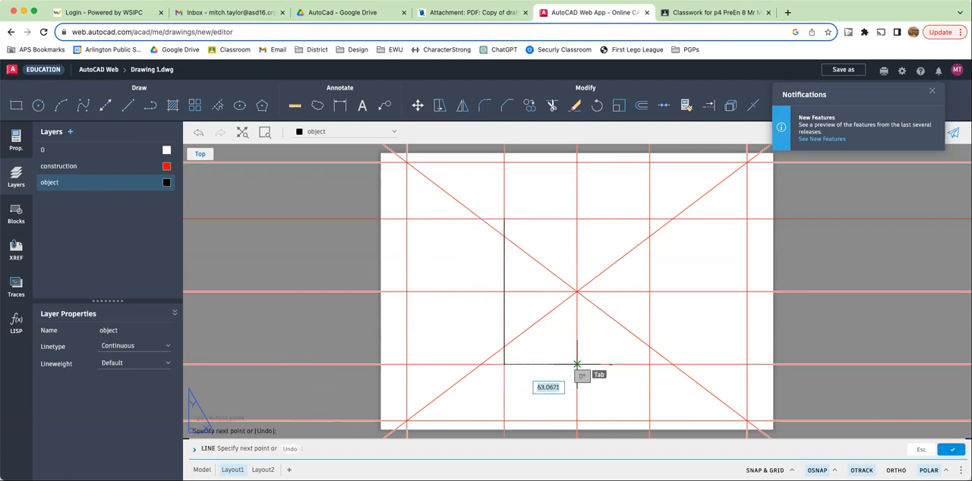
left_click(649, 365)
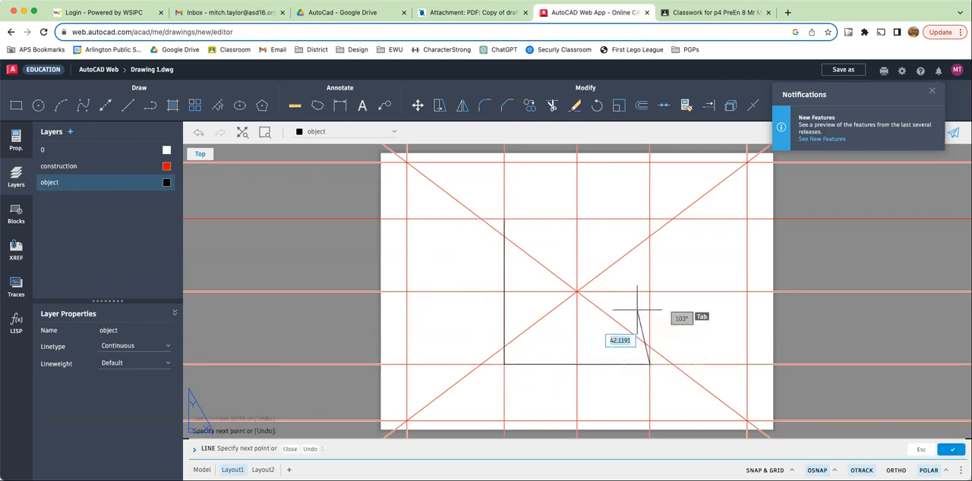
left_click(649, 219)
left_click(504, 219)
key("Escape")
key("Escape")
key("Escape")
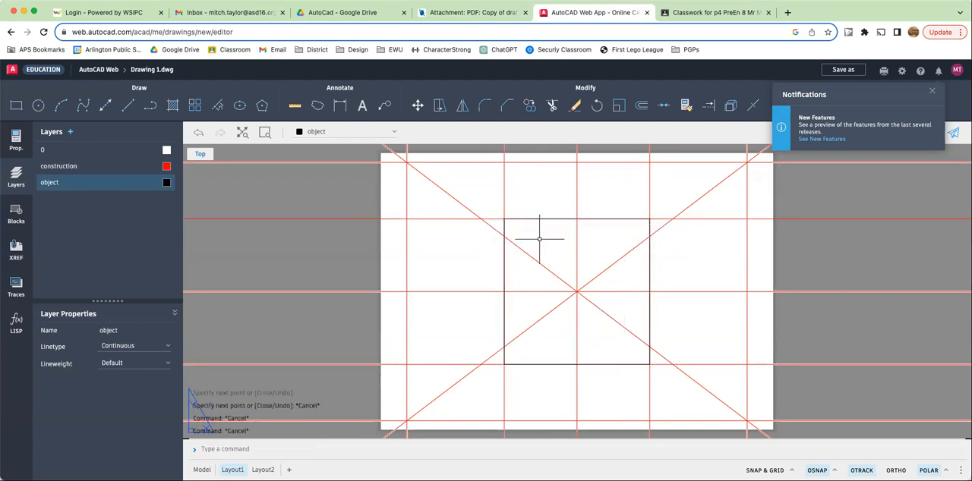
- Offset each of the square's four sides 5 units inward
left_click(474, 13)
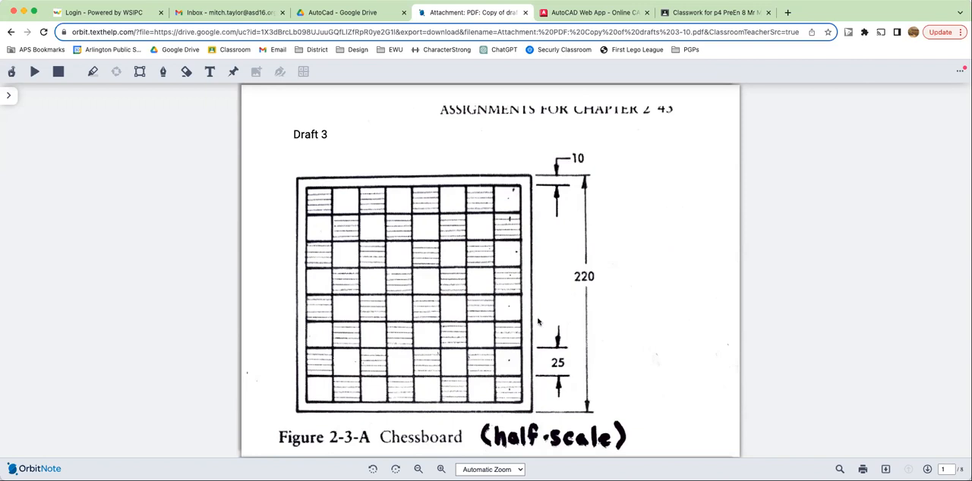
left_click(596, 13)
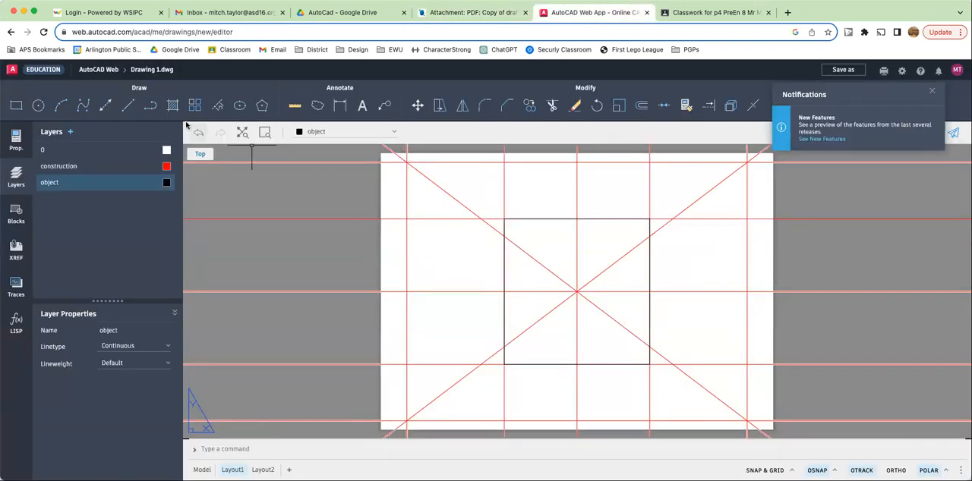
type("off")
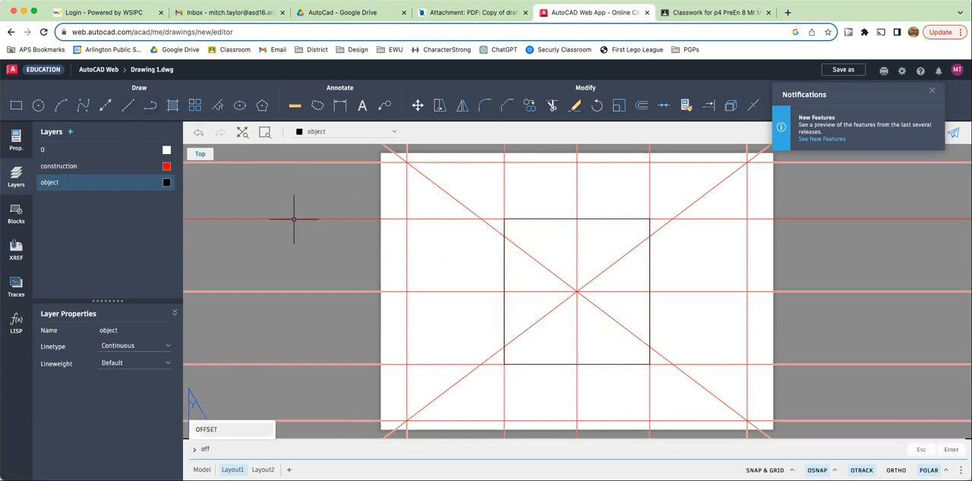
key("Return")
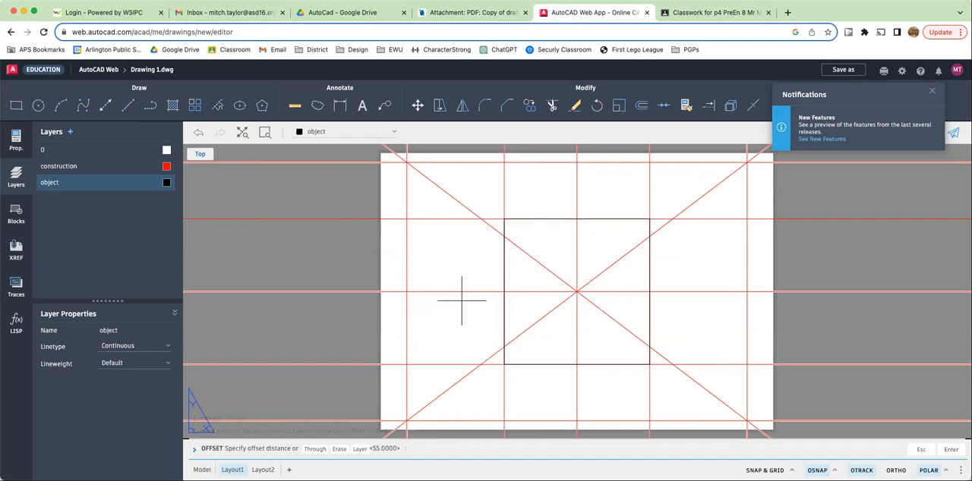
type("5")
key("Return")
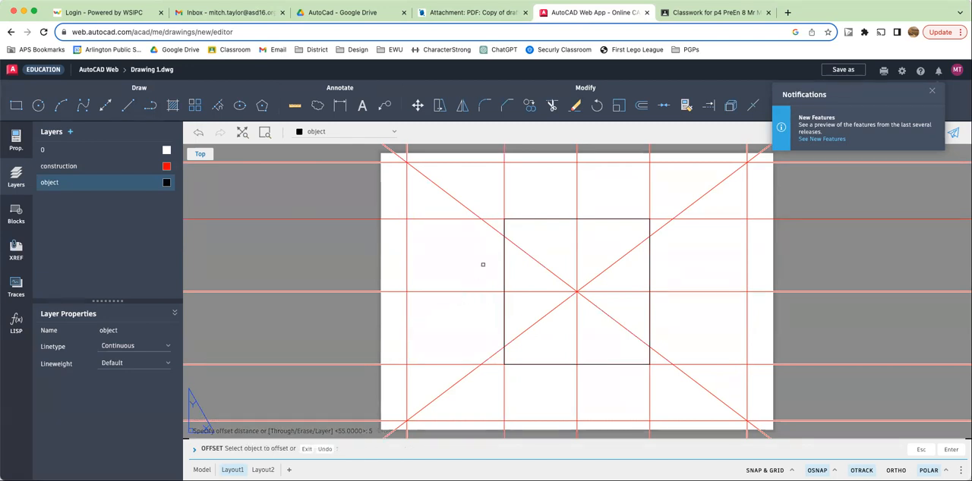
left_click(503, 267)
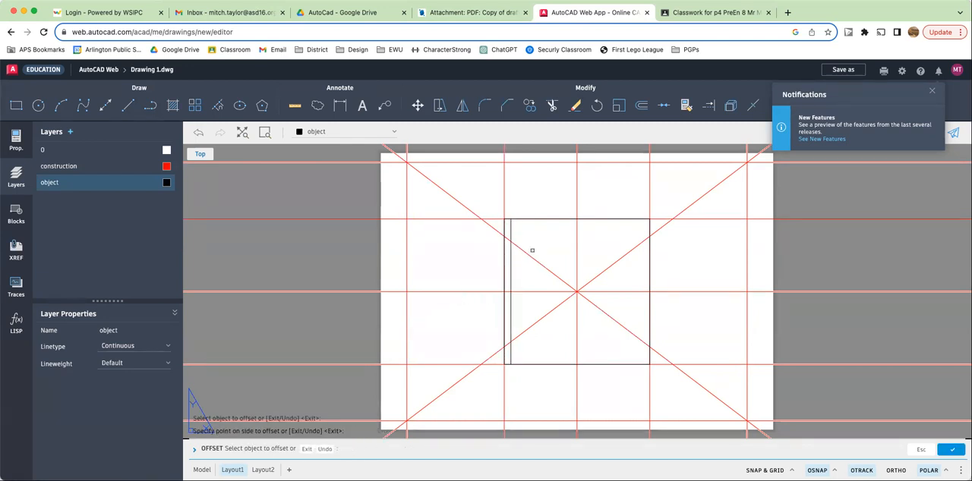
left_click(537, 218)
left_click(537, 219)
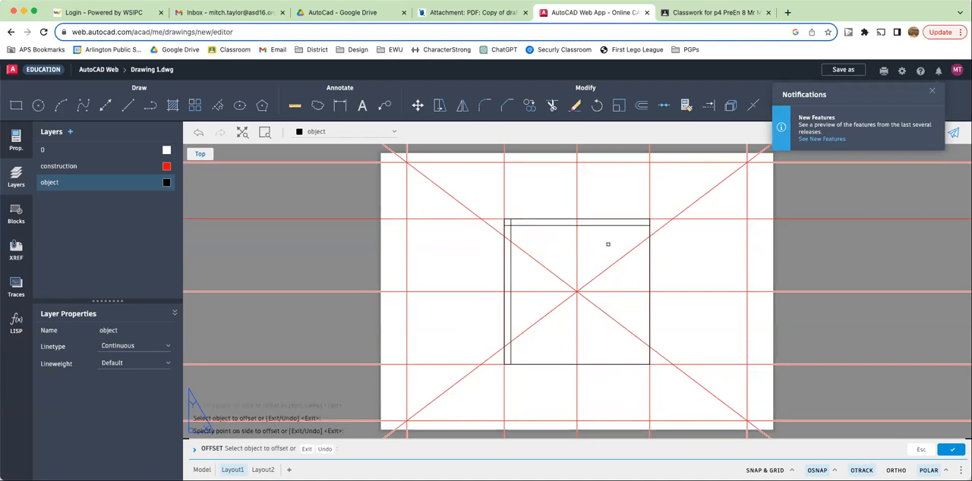
left_click(649, 248)
left_click(620, 248)
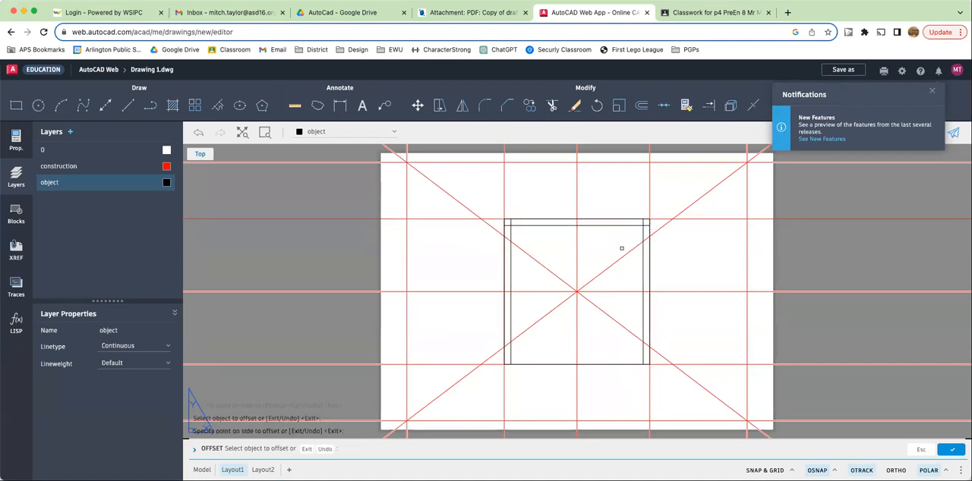
left_click(619, 363)
left_click(580, 338)
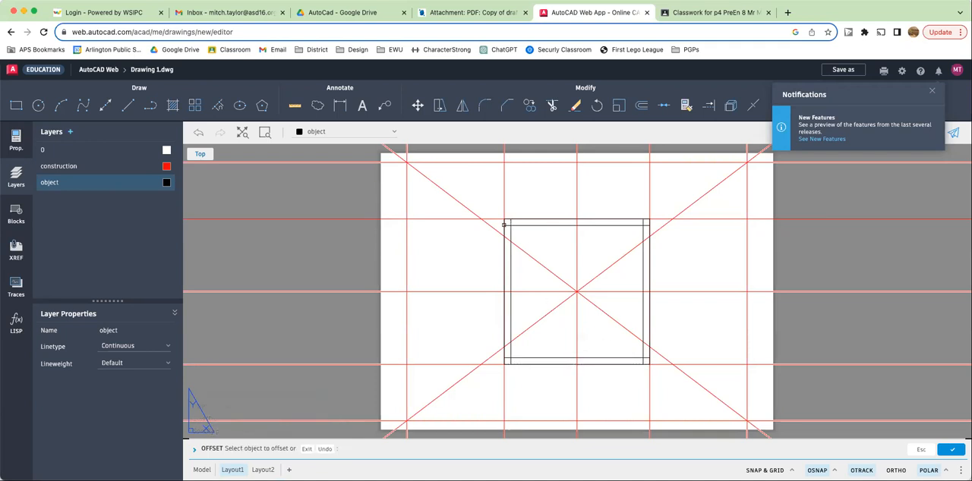
- Trim the protruding ends of the inner square's lines at the top-left corner of the board
scroll(504, 225, "up", 5)
scroll(504, 224, "down", 5)
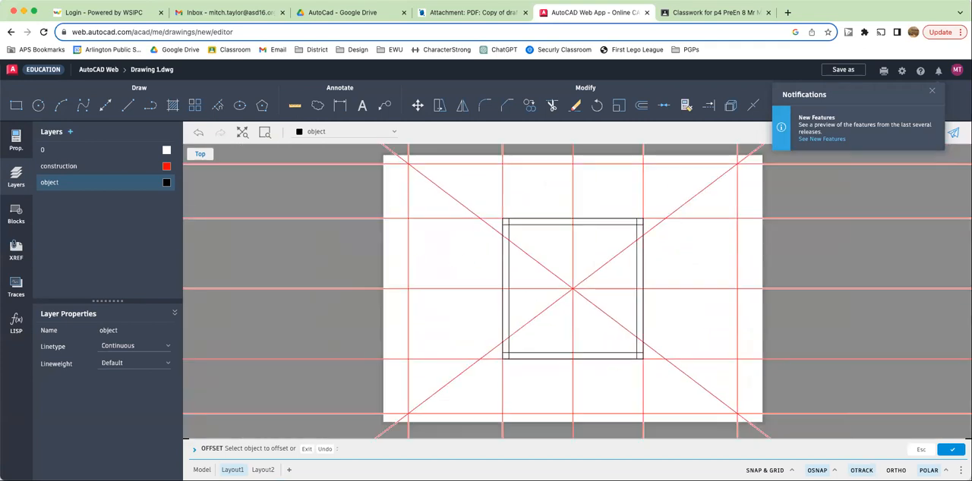
scroll(503, 225, "up", 2)
scroll(504, 225, "up", 2)
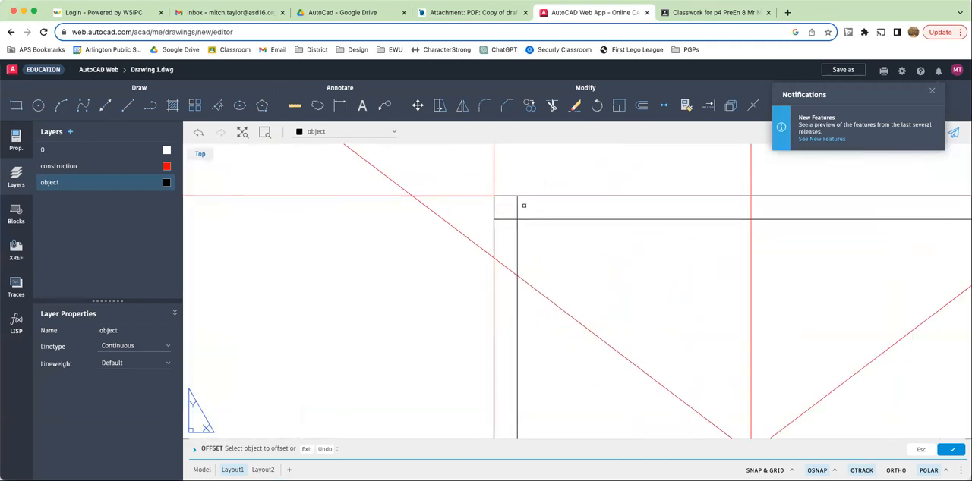
key("Escape")
key("Escape")
key("Escape")
key("Escape")
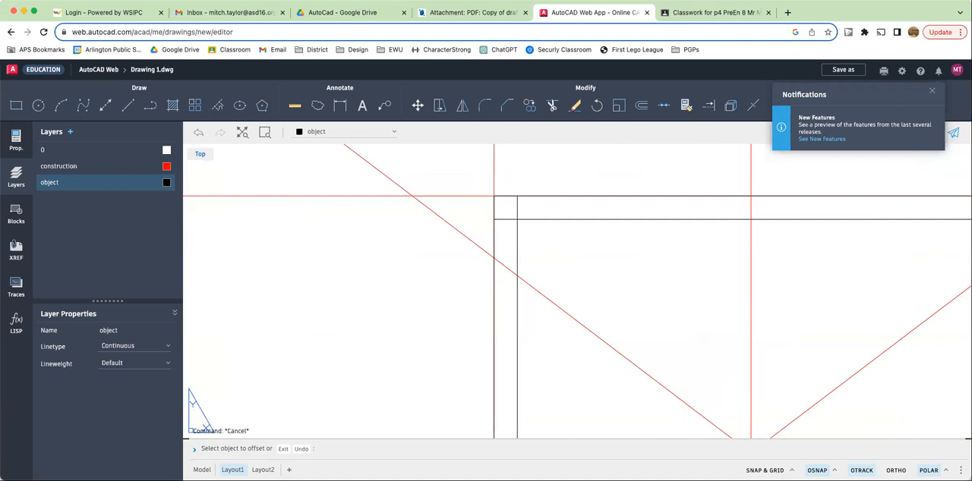
type("trim")
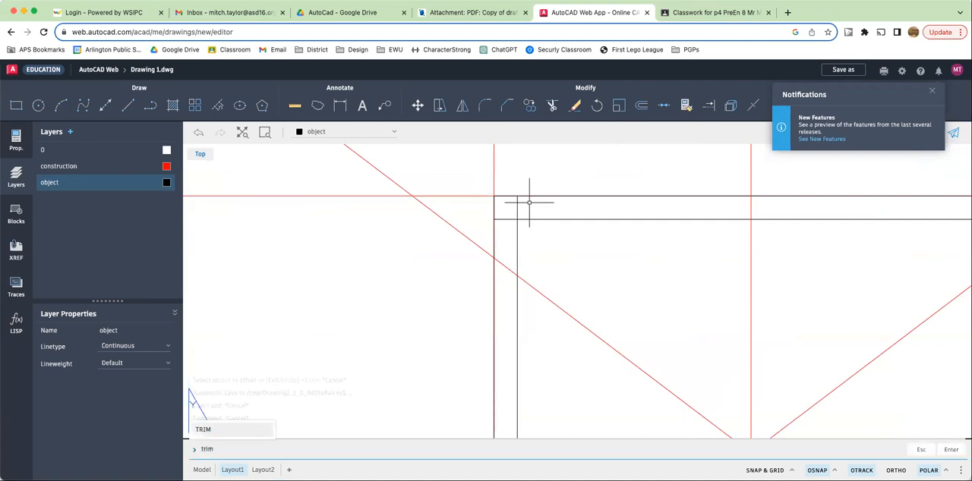
key("Return")
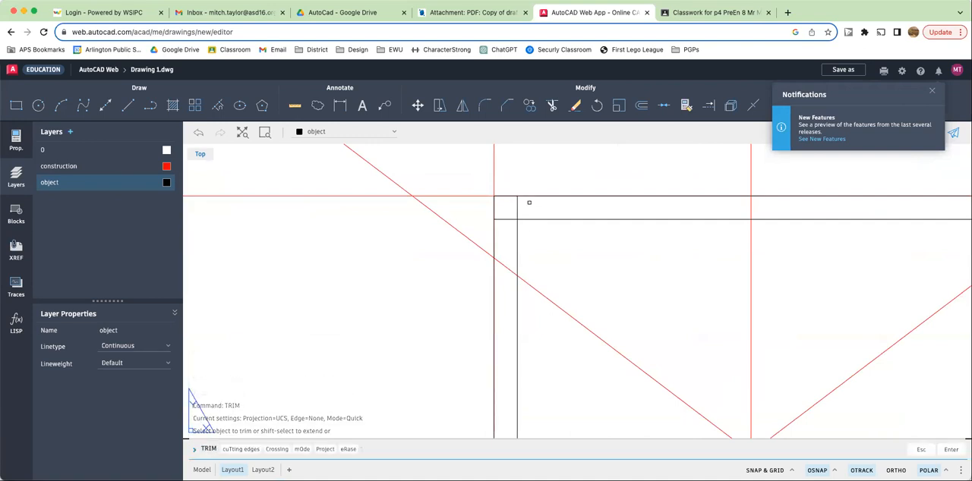
left_click(518, 208)
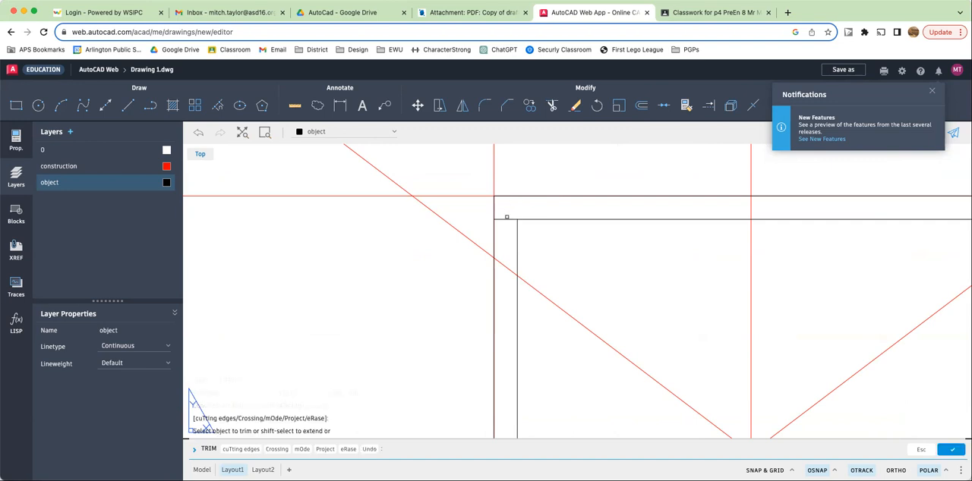
left_click(502, 219)
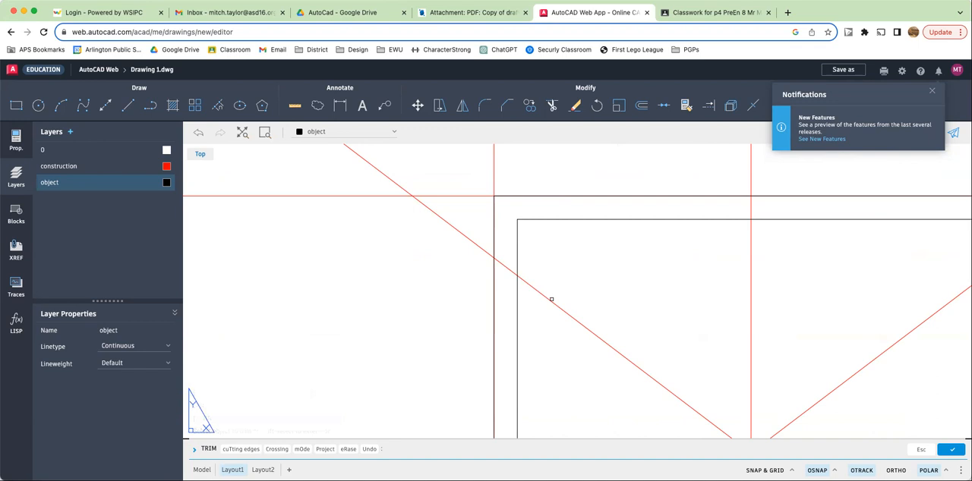
scroll(552, 299, "down", 5)
scroll(552, 332, "up", 5)
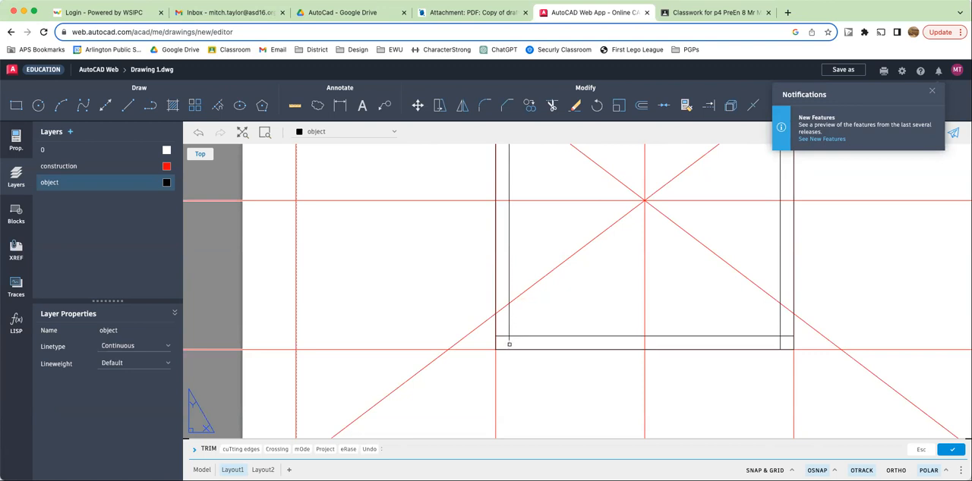
- Trim the protruding inner-line ends at the bottom-left, bottom-right and top-right corners, then end Trim
left_click(509, 345)
left_click(498, 336)
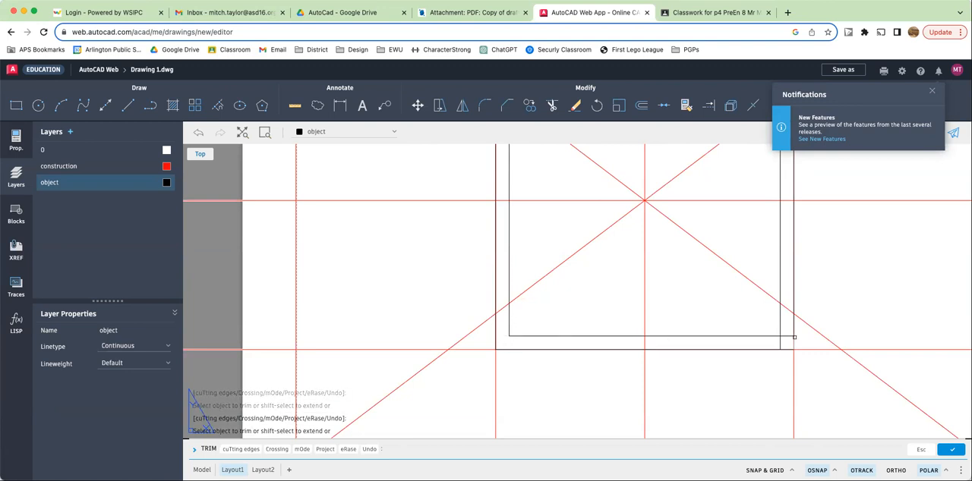
left_click(787, 336)
left_click(781, 342)
scroll(751, 242, "down", 5)
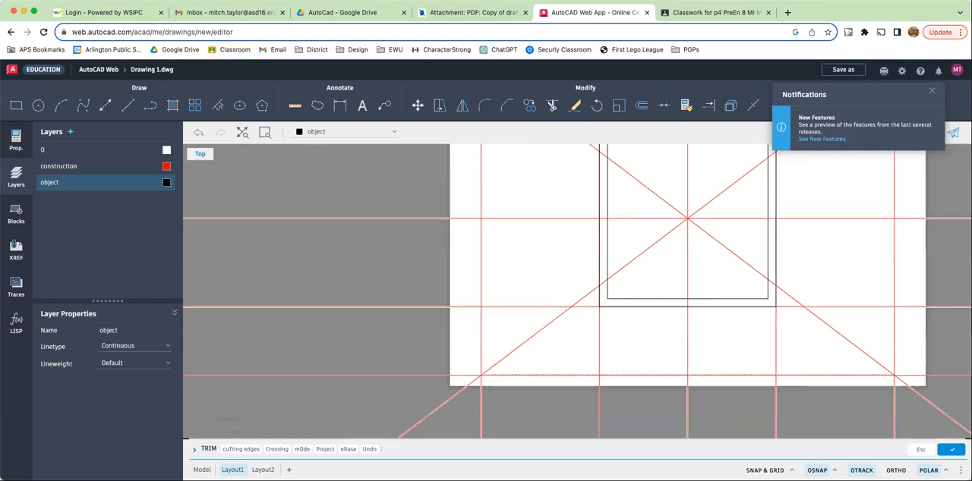
scroll(759, 204, "up", 5)
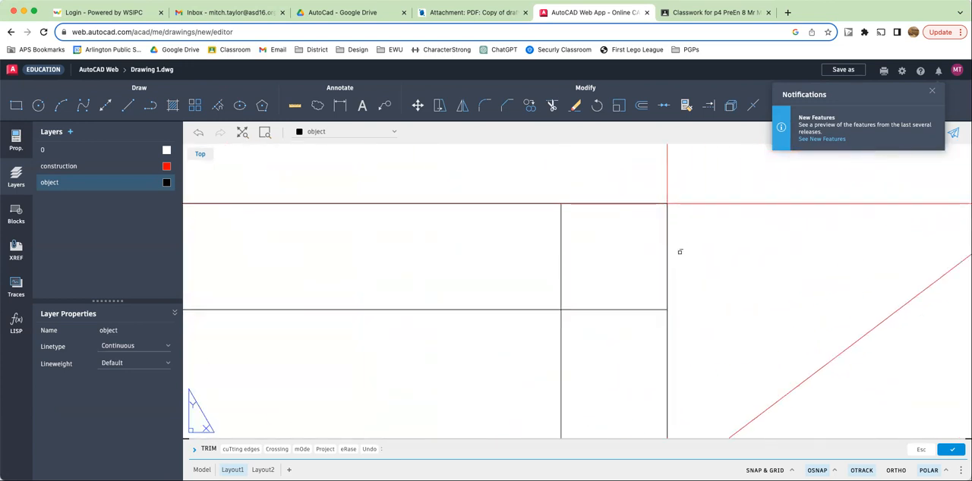
left_click(637, 310)
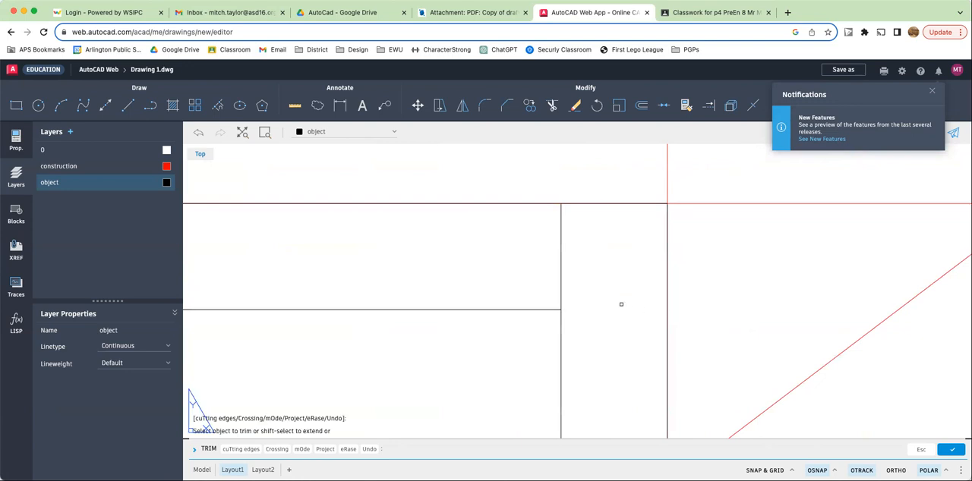
left_click(561, 278)
scroll(562, 278, "down", 5)
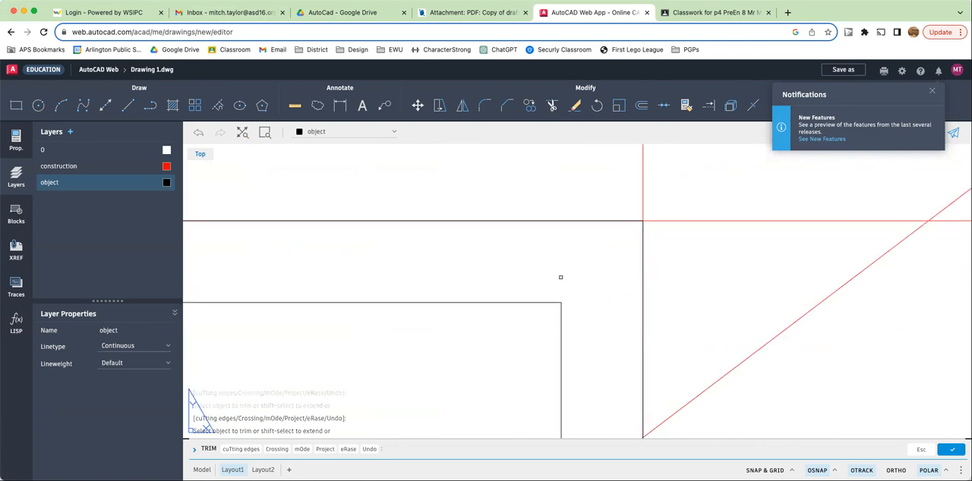
scroll(488, 326, "up", 5)
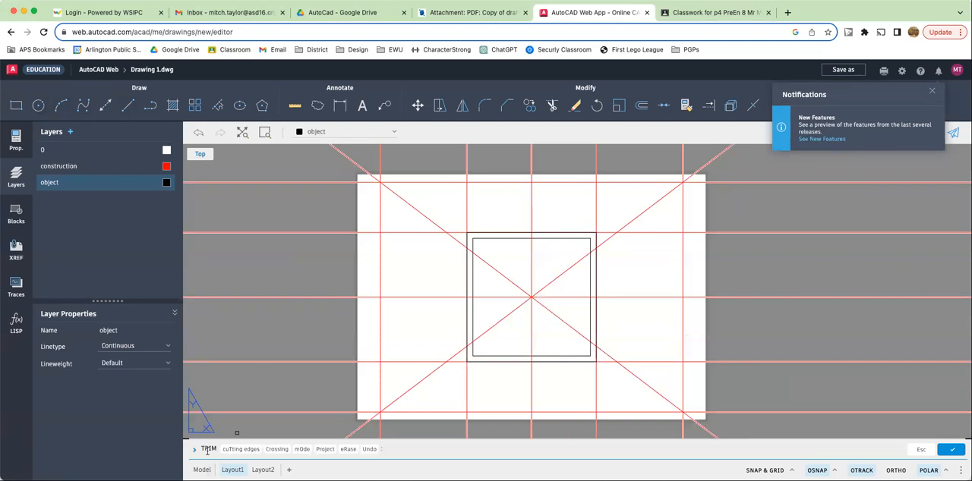
key("Escape")
key("Escape")
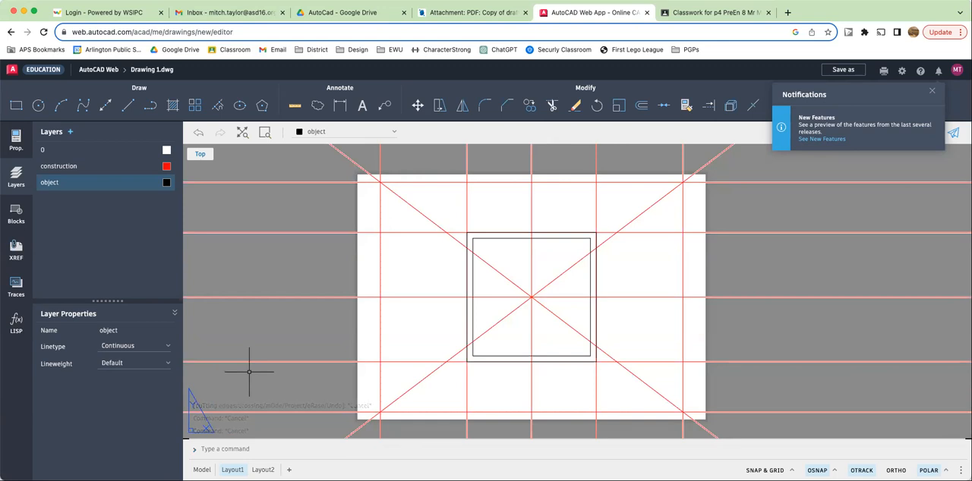
- Offset the inner square's left side repeatedly 12.5 units to the right to create the vertical grid lines
type("offs")
key("Return")
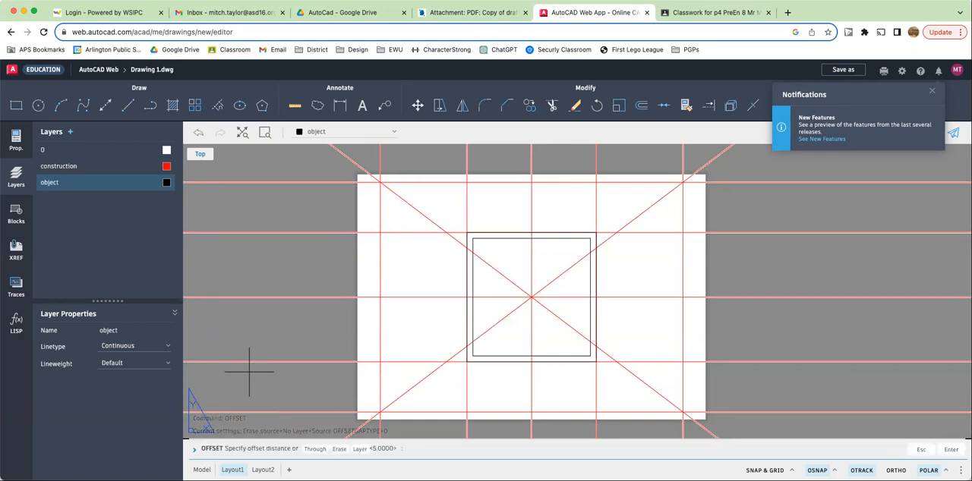
left_click(470, 13)
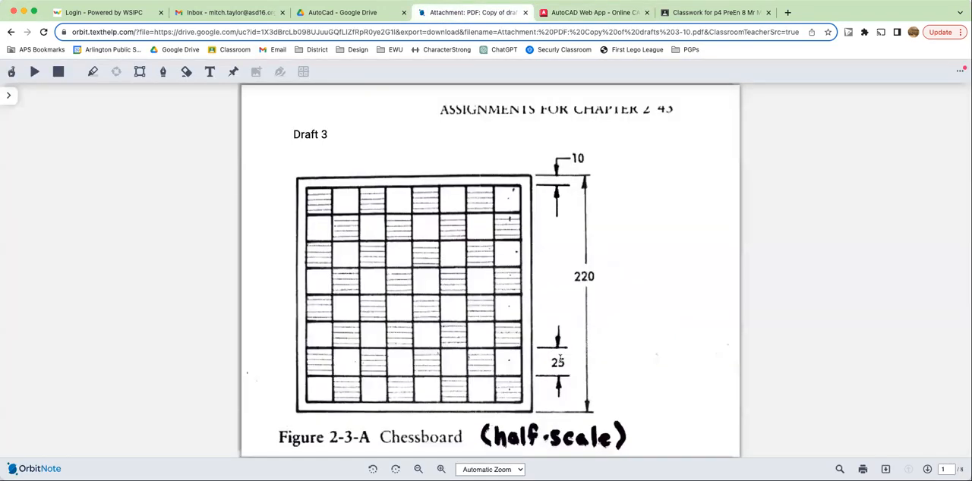
left_click(568, 21)
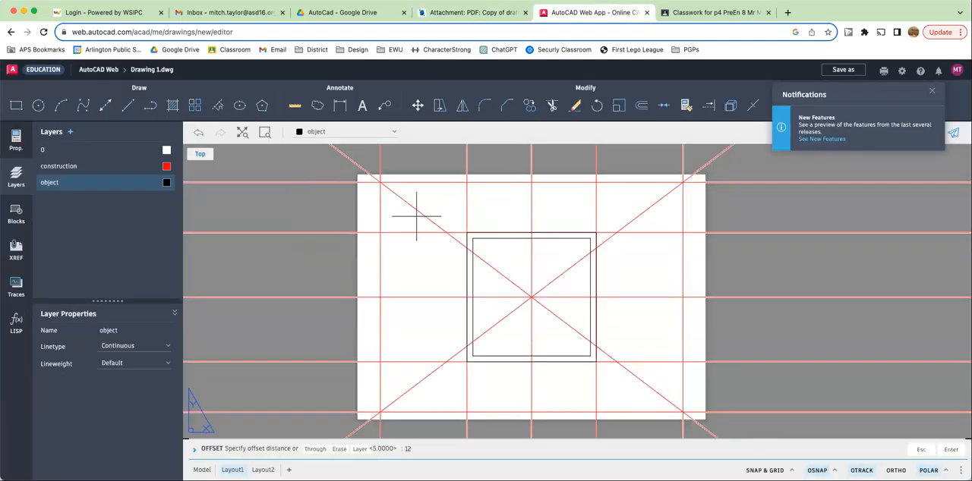
key("Return")
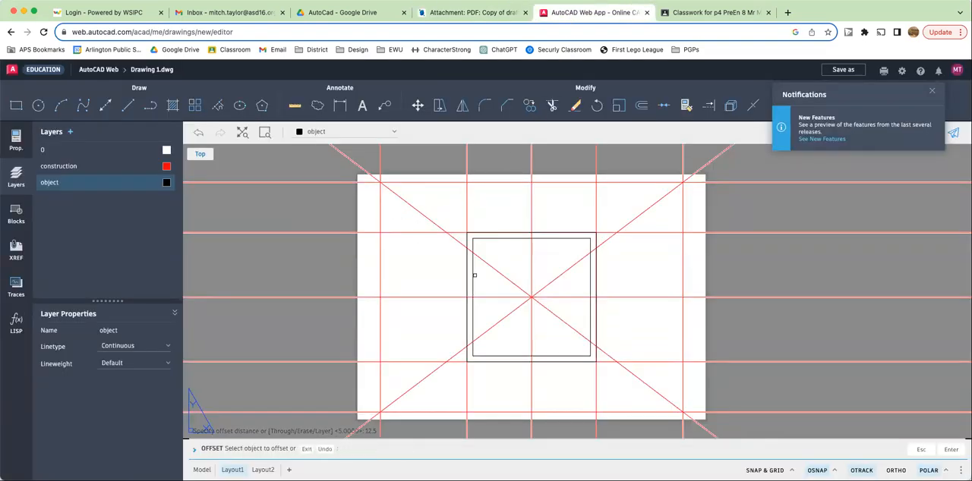
left_click(472, 278)
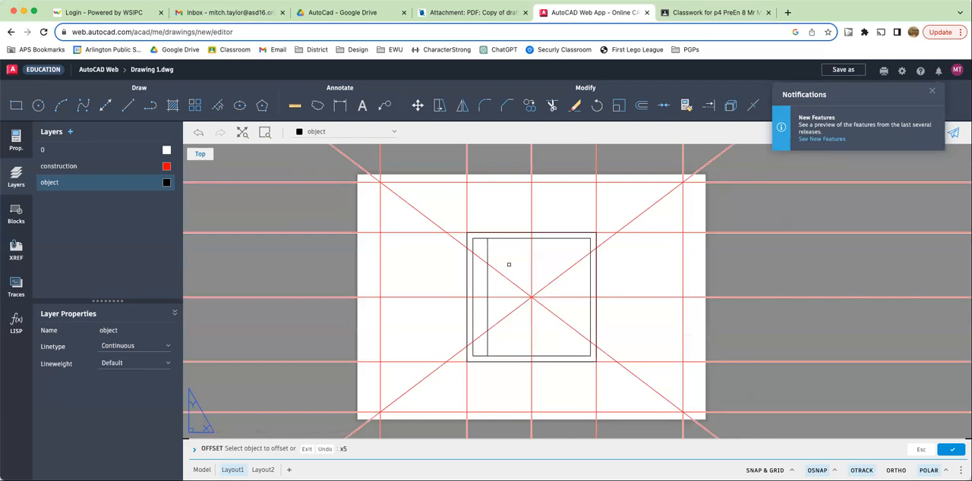
key("Return")
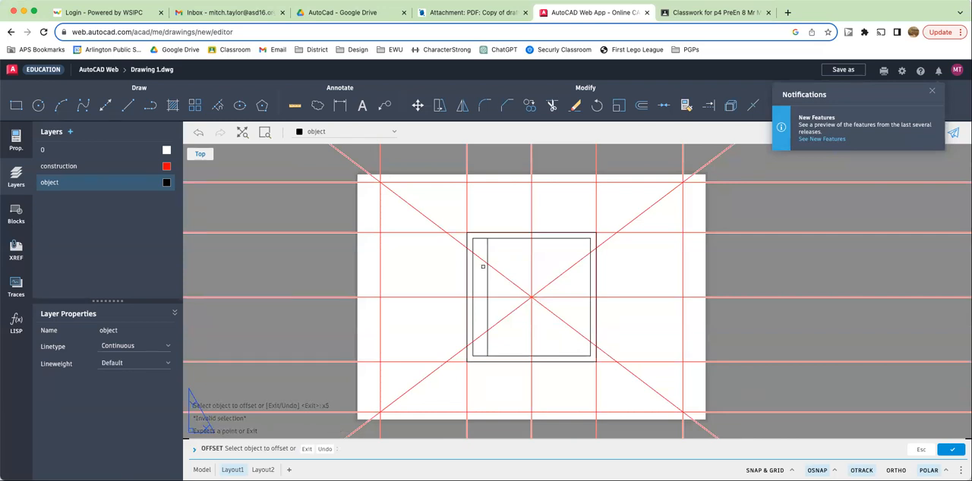
left_click(486, 267)
left_click(509, 264)
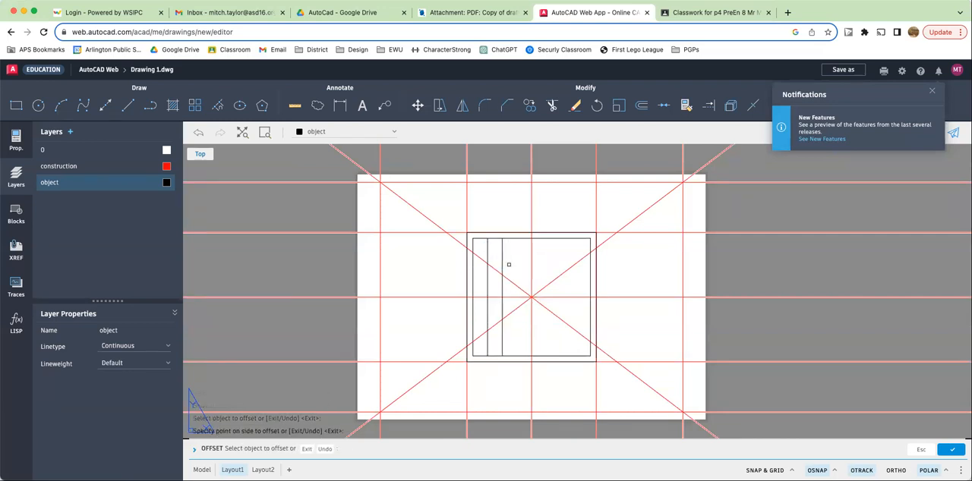
left_click(502, 265)
left_click(521, 264)
left_click(517, 265)
left_click(534, 262)
left_click(531, 263)
left_click(552, 261)
left_click(546, 263)
left_click(564, 259)
left_click(560, 260)
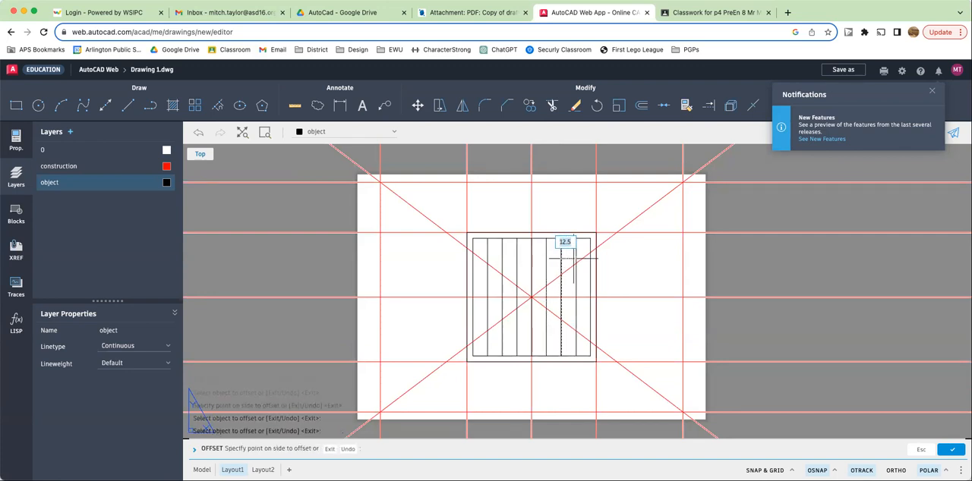
left_click(579, 258)
- Offset the inner square's bottom side repeatedly 12.5 units upward to create the horizontal grid lines, then end Offset
left_click(568, 355)
left_click(558, 342)
left_click(555, 343)
left_click(553, 325)
left_click(552, 327)
left_click(554, 313)
left_click(553, 312)
left_click(555, 295)
left_click(552, 297)
left_click(545, 266)
left_click(549, 282)
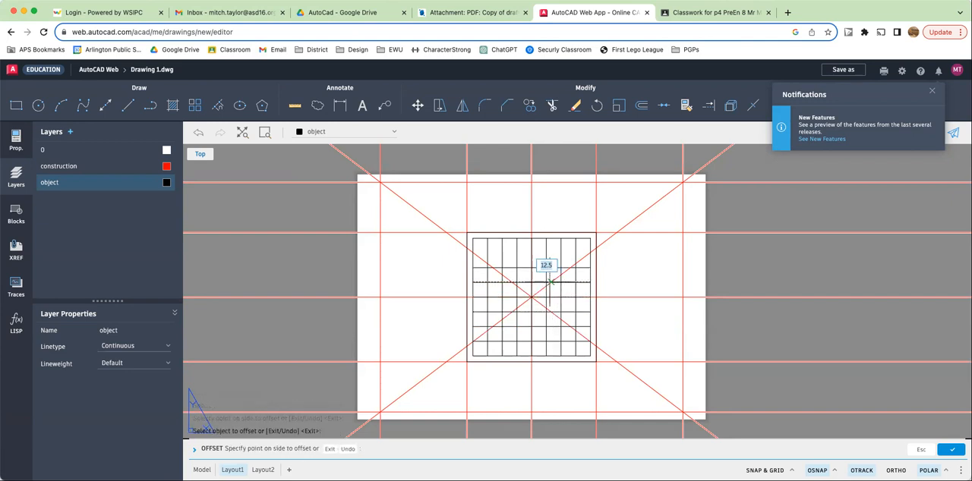
left_click(551, 265)
left_click(551, 267)
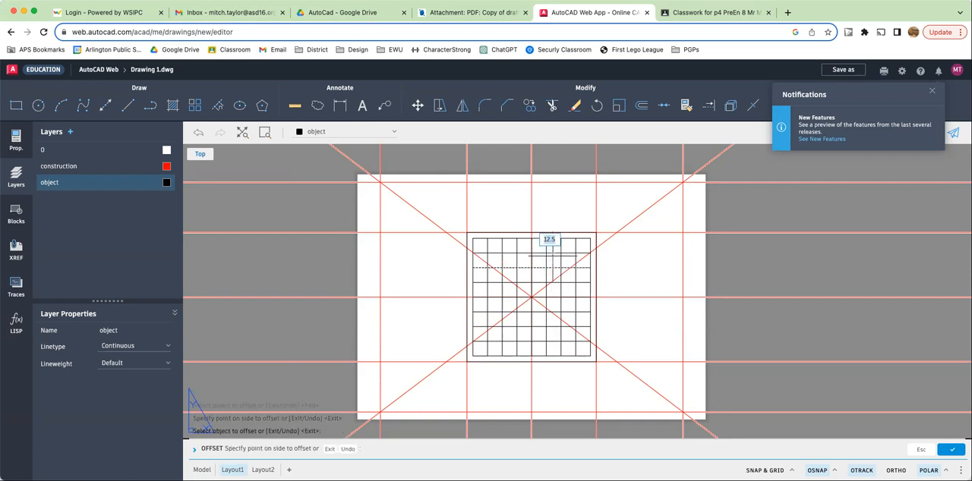
left_click(570, 264)
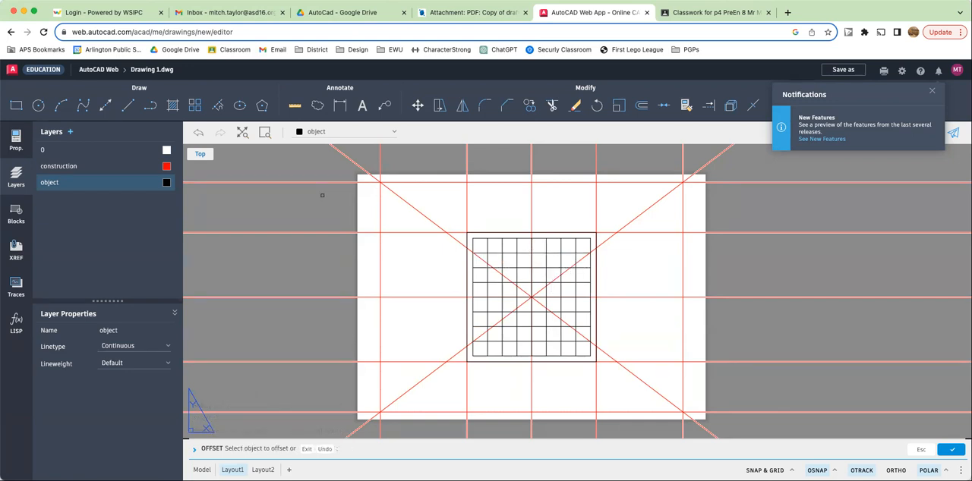
key("Escape")
key("Escape")
key("Escape")
key("Escape")
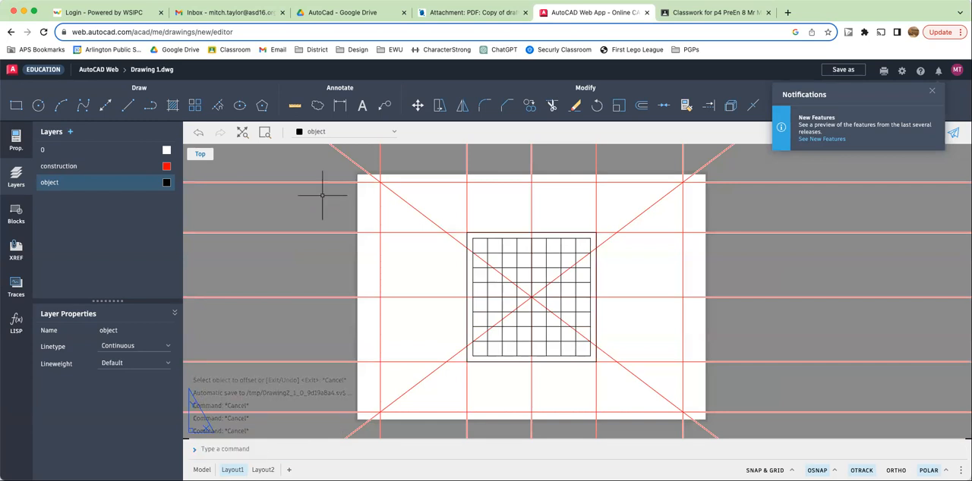
- Try to hatch alternating squares along the grid's top rows, then cancel the hatch
type("hatch")
key("Return")
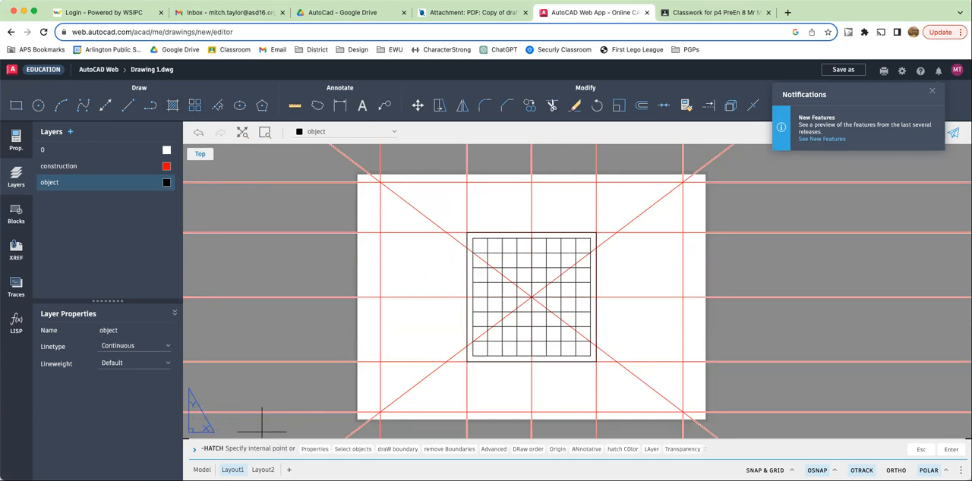
left_click(480, 246)
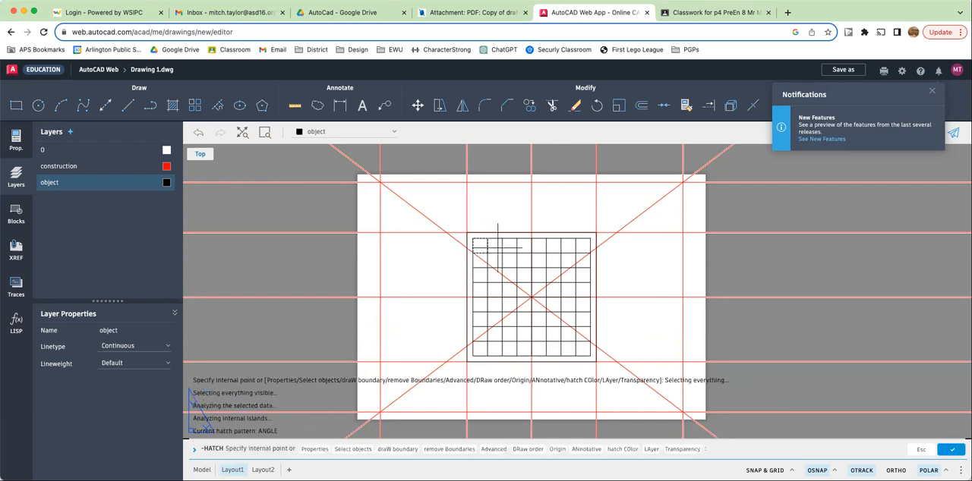
left_click(509, 247)
left_click(539, 246)
left_click(566, 248)
left_click(499, 259)
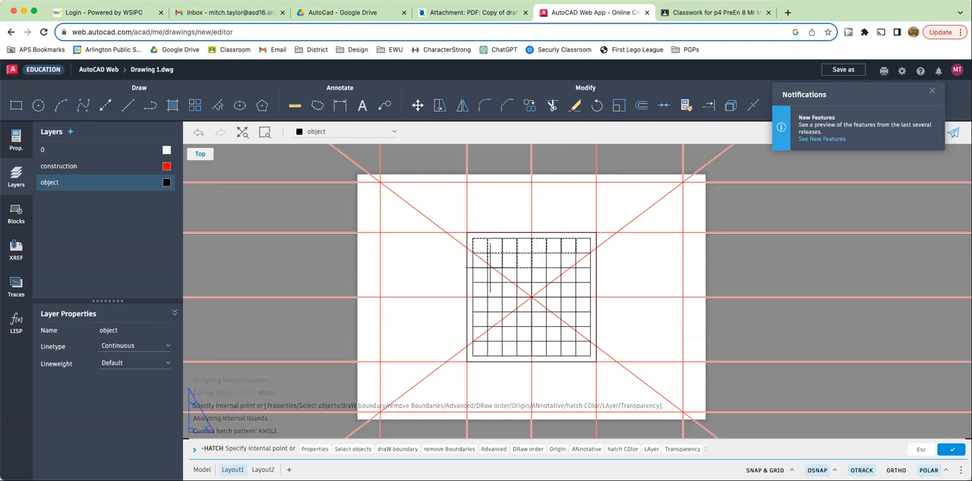
left_click(494, 273)
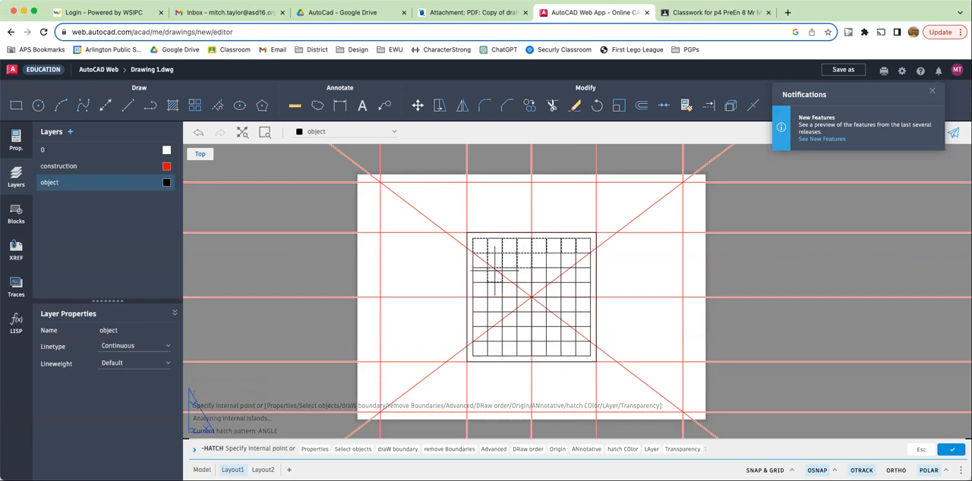
key("Escape")
key("Escape")
key("Escape")
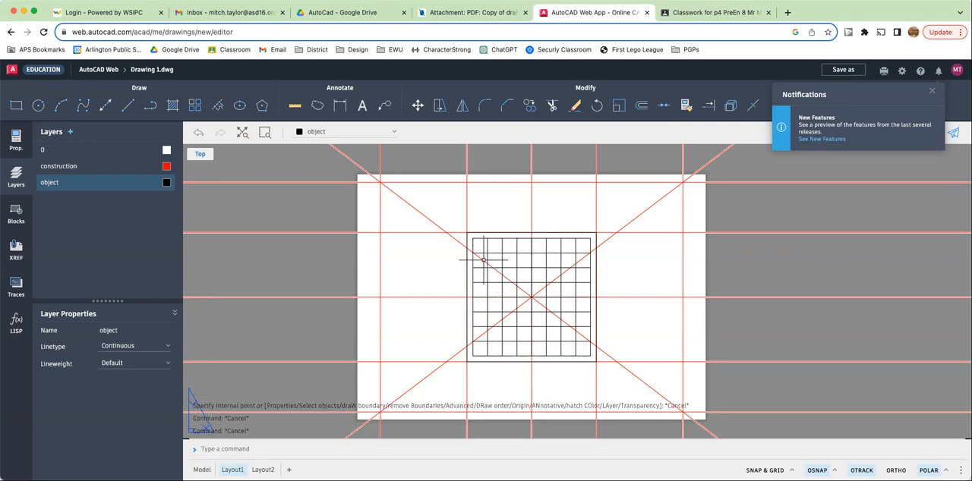
- Attempt again to hatch alternating squares across the grid's top three rows
type("hatc")
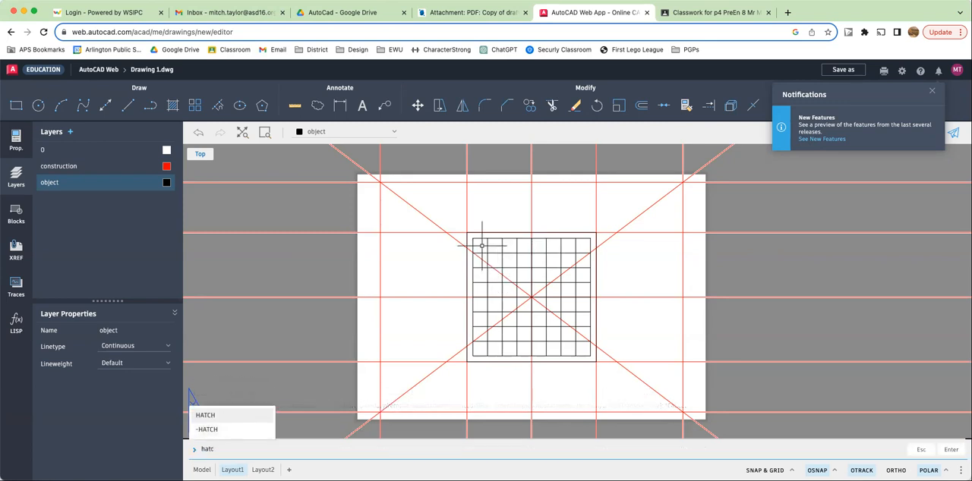
key("Return")
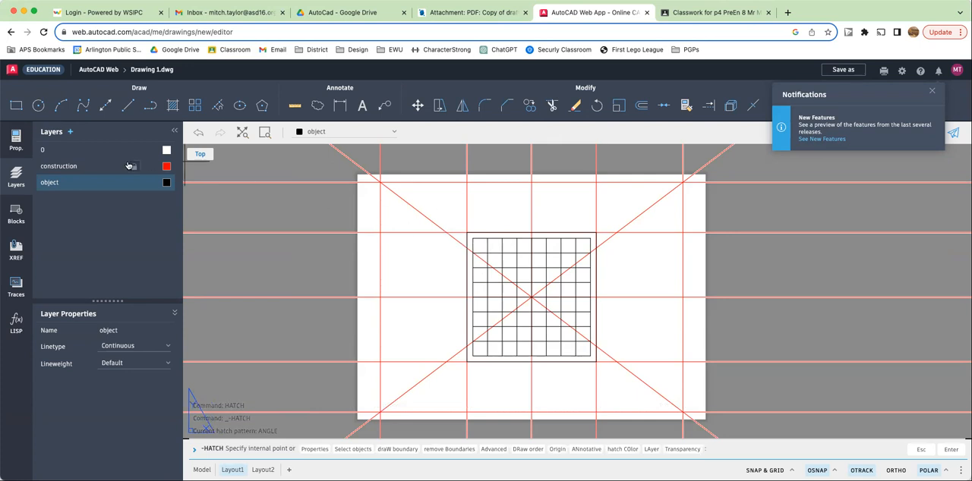
left_click(480, 246)
left_click(509, 245)
left_click(539, 245)
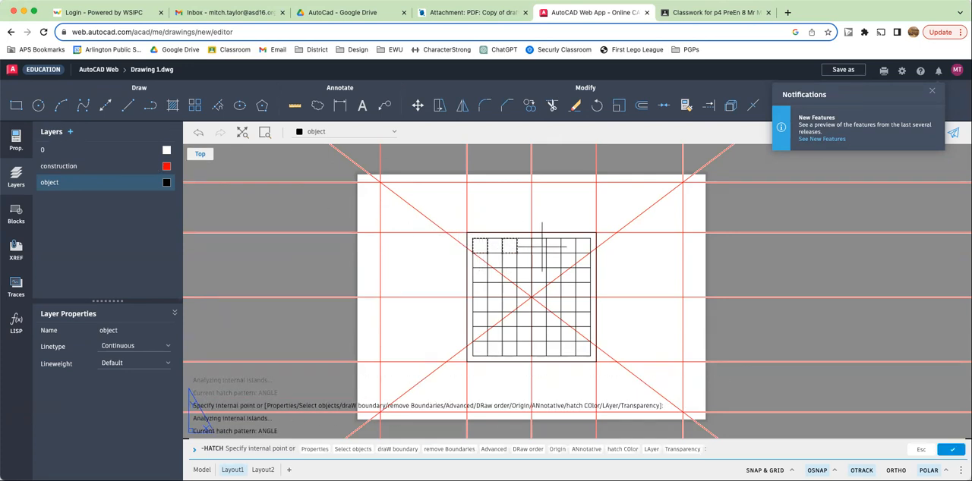
left_click(568, 247)
left_click(554, 259)
left_click(582, 262)
left_click(524, 260)
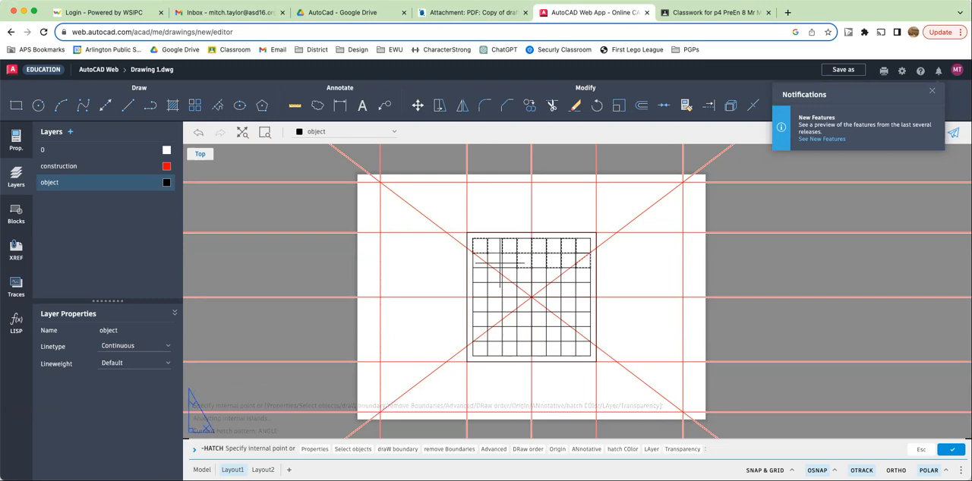
left_click(479, 275)
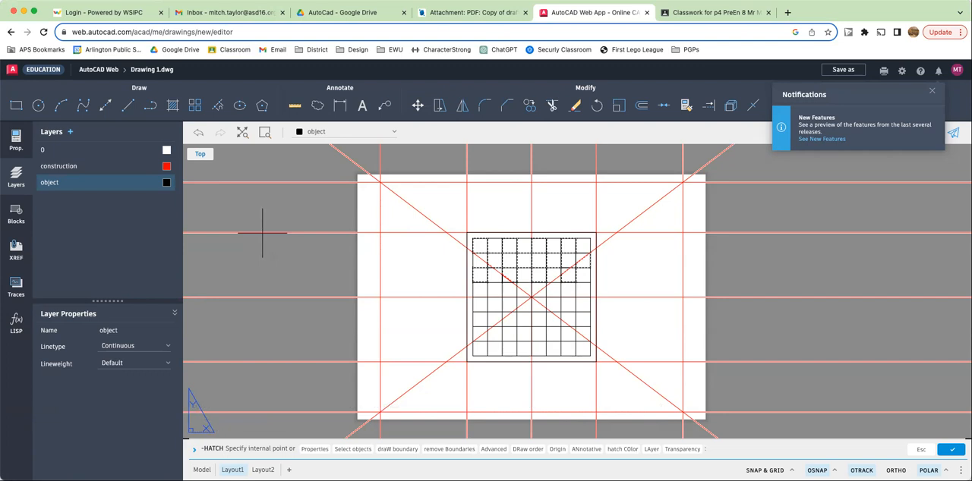
key("Return")
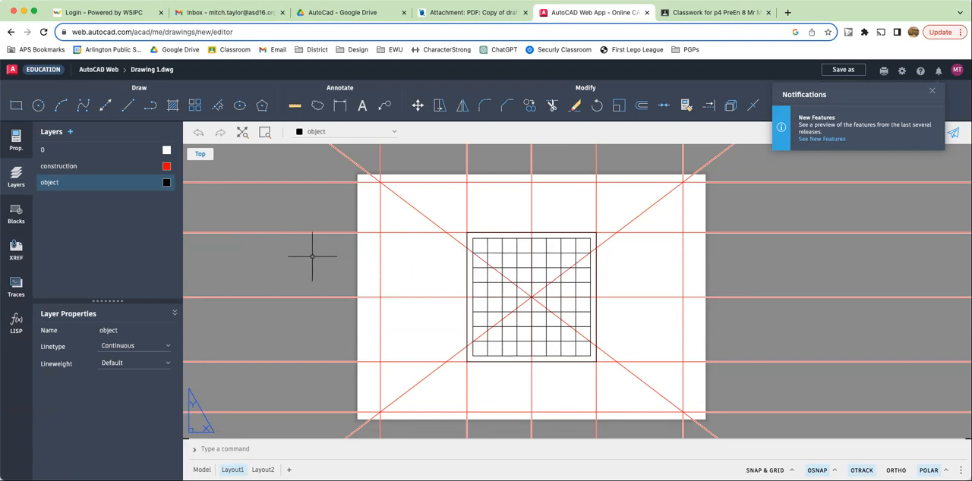
- Turn off the construction layer, then hatch alternating squares across the entire 8 by 8 grid
mouse_move(129, 174)
left_click(150, 167)
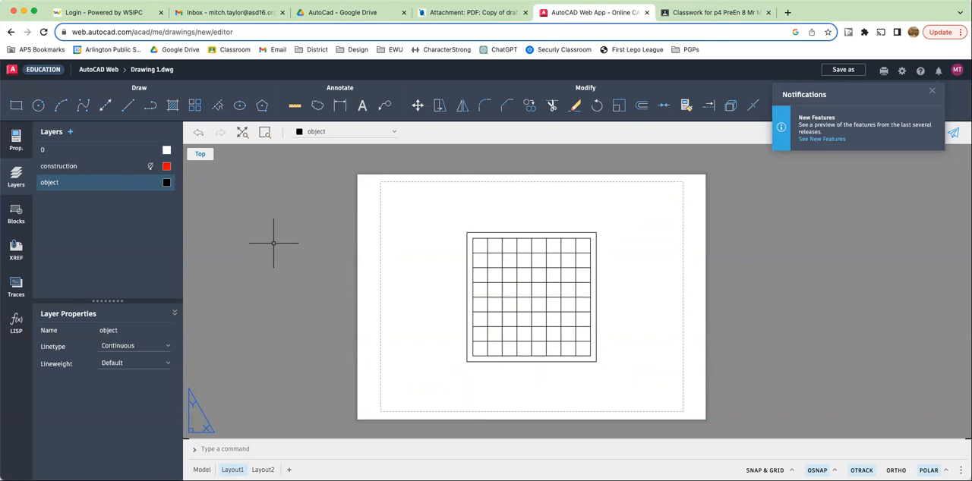
type("hatch")
key("Return")
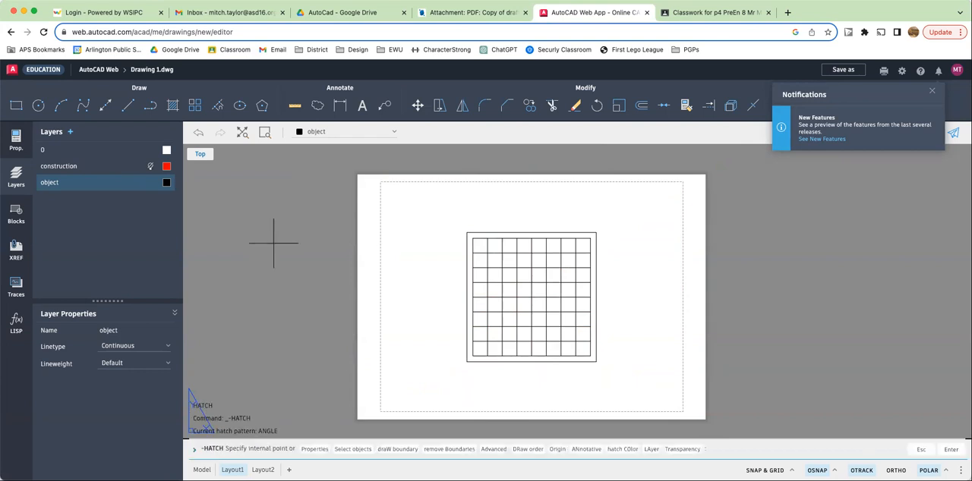
left_click(482, 246)
left_click(508, 245)
left_click(496, 259)
left_click(524, 260)
left_click(540, 246)
left_click(555, 260)
left_click(569, 245)
left_click(583, 260)
left_click(568, 274)
left_click(539, 275)
left_click(509, 277)
left_click(481, 278)
left_click(494, 288)
left_click(525, 290)
left_click(554, 289)
left_click(583, 289)
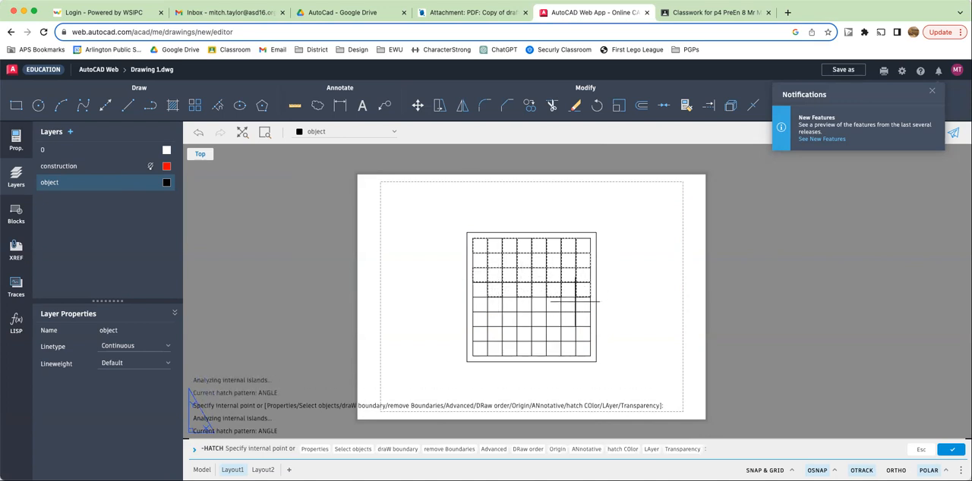
left_click(562, 304)
left_click(513, 307)
left_click(483, 307)
left_click(493, 320)
left_click(523, 320)
left_click(551, 319)
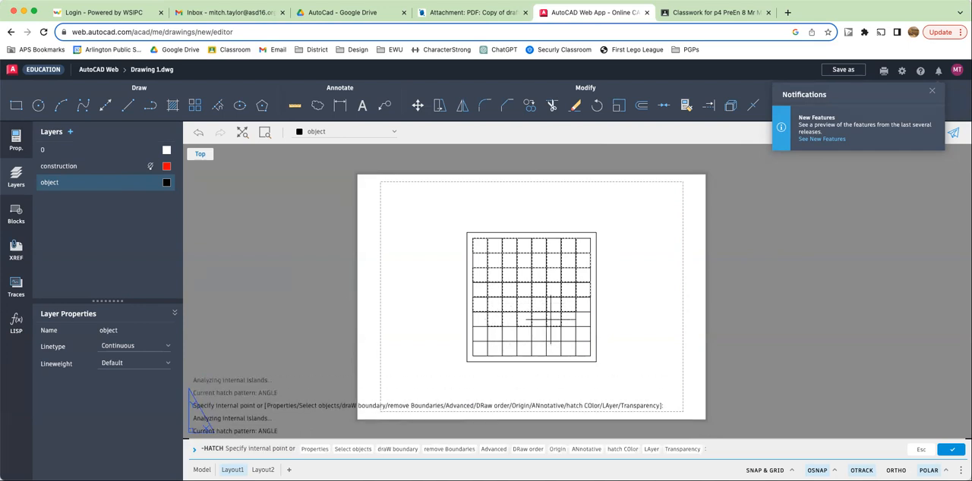
left_click(579, 320)
left_click(564, 331)
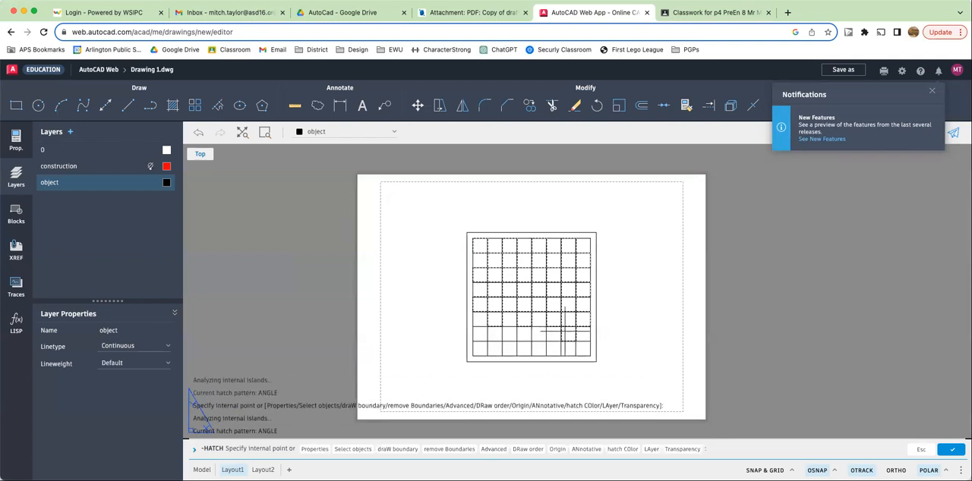
left_click(582, 346)
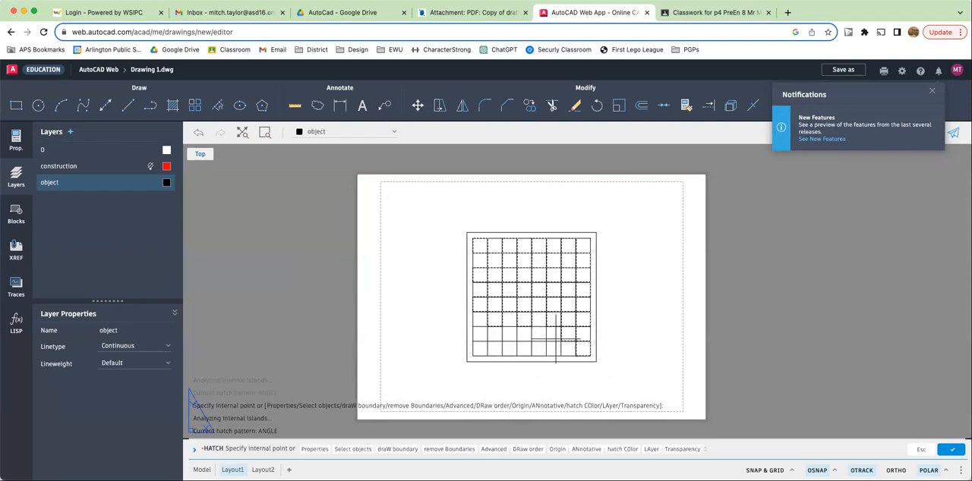
left_click(554, 347)
left_click(538, 335)
left_click(524, 345)
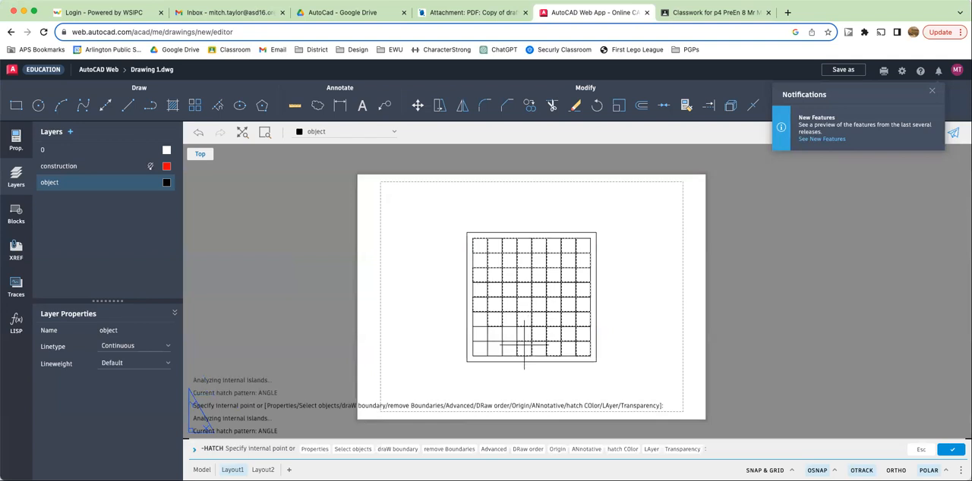
left_click(510, 336)
left_click(498, 348)
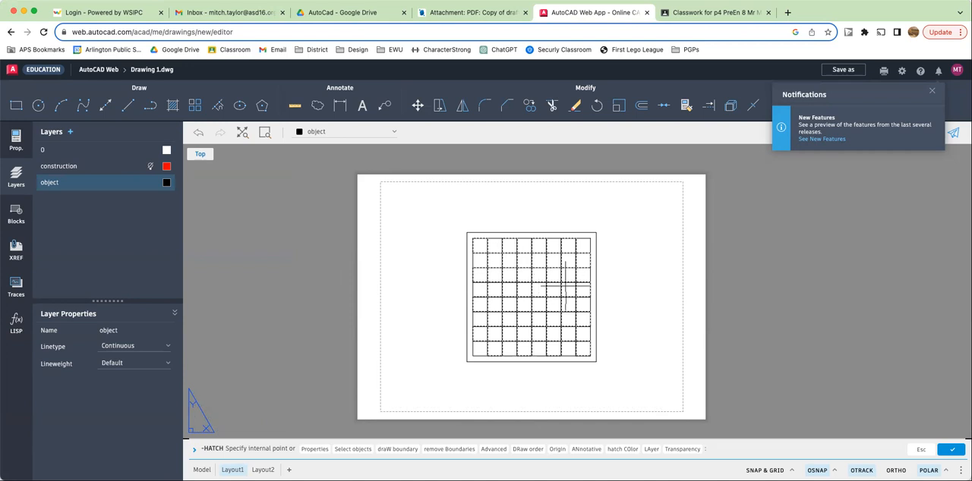
key("Return")
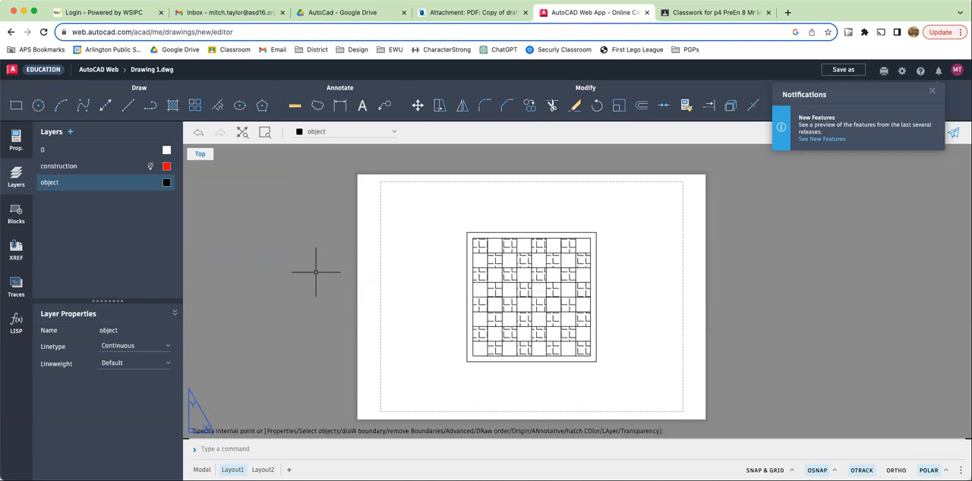
- Select the checkerboard hatch and change its pattern to SOLID in its properties, then clear the selection
left_click(479, 274)
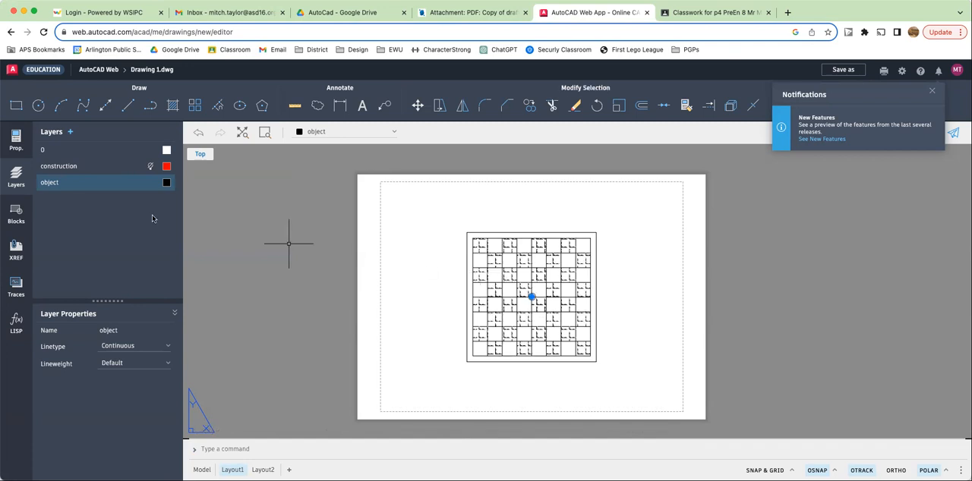
left_click(16, 140)
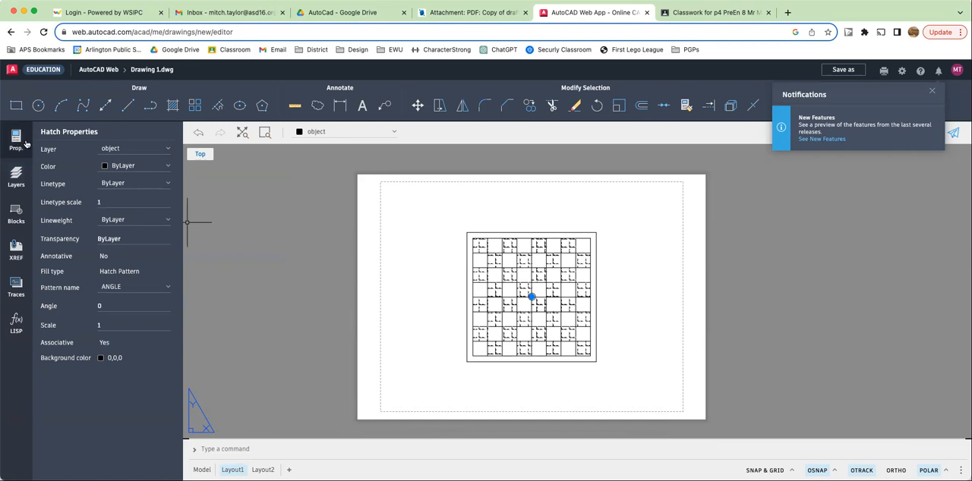
left_click(143, 185)
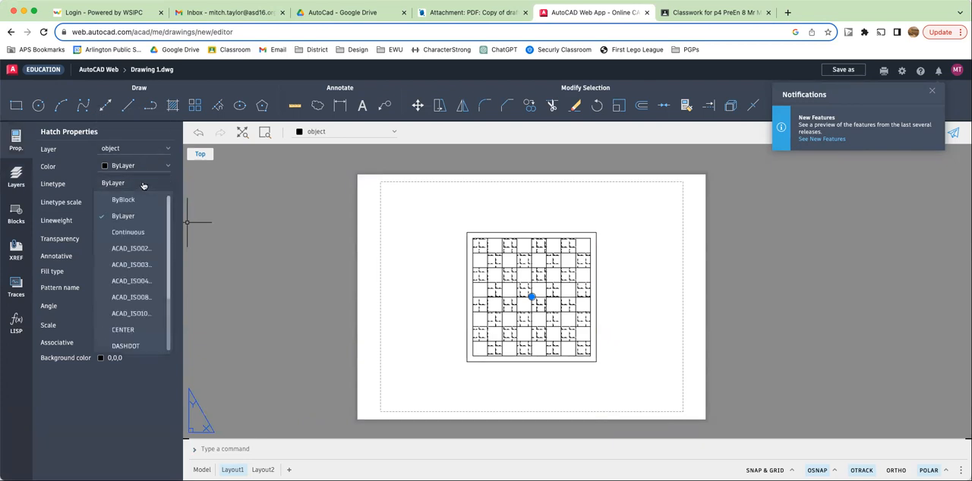
scroll(147, 250, "down", 3)
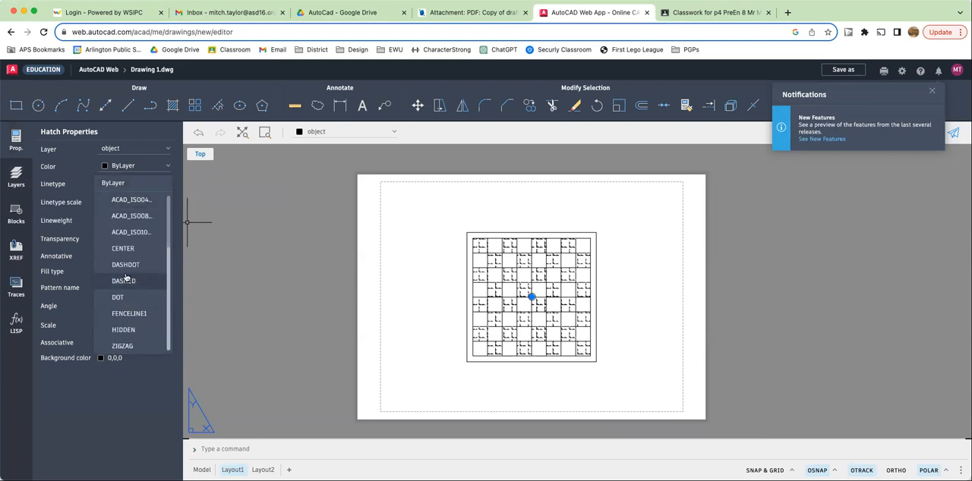
scroll(122, 281, "up", 3)
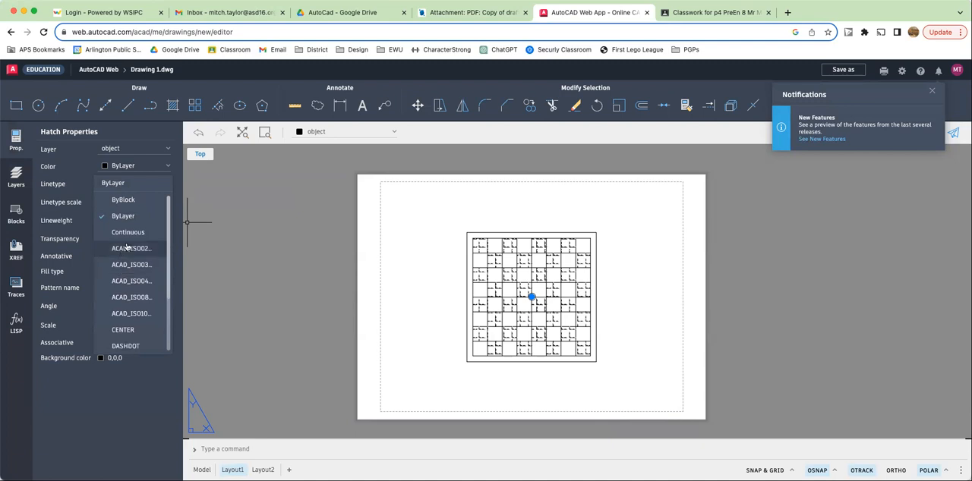
scroll(129, 231, "down", 2)
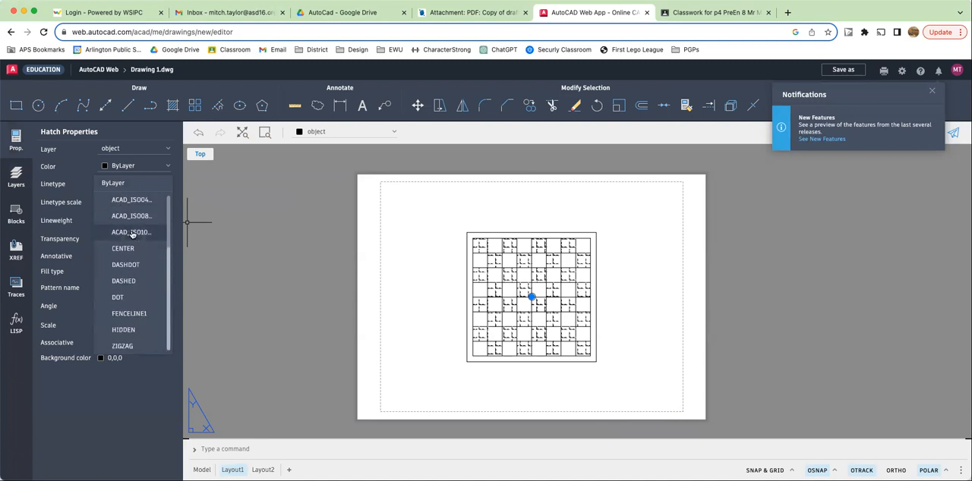
left_click(124, 184)
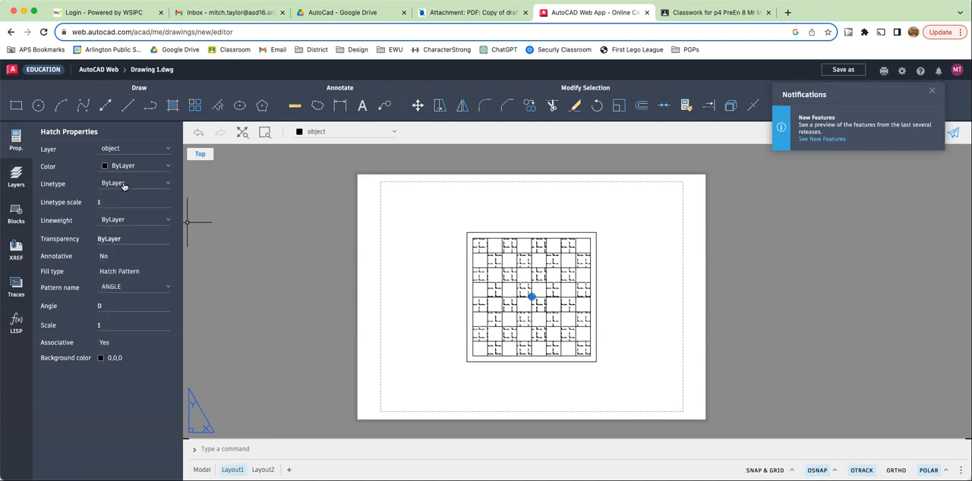
left_click(136, 222)
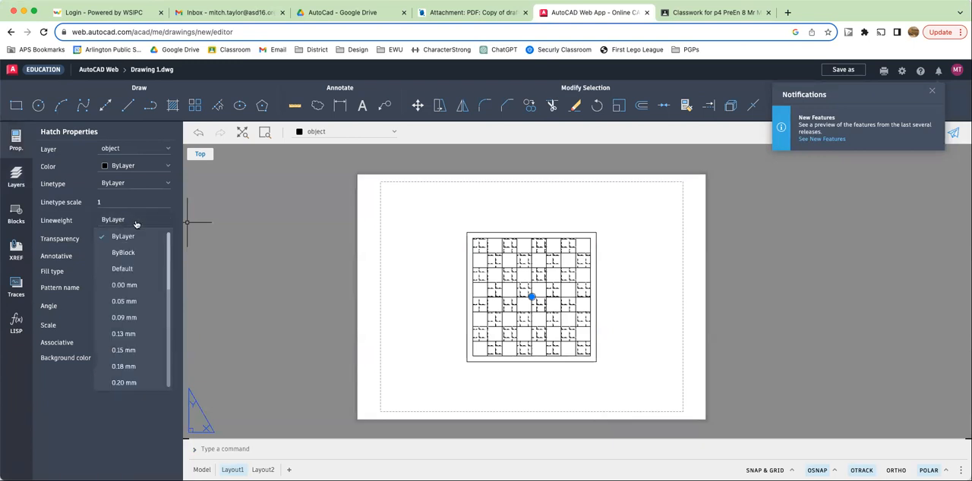
left_click(137, 224)
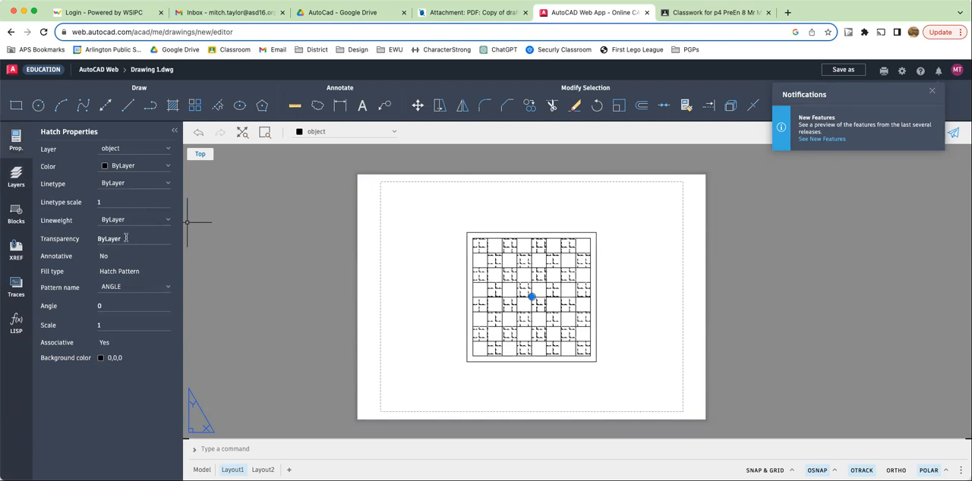
left_click(131, 288)
scroll(144, 338, "down", 10)
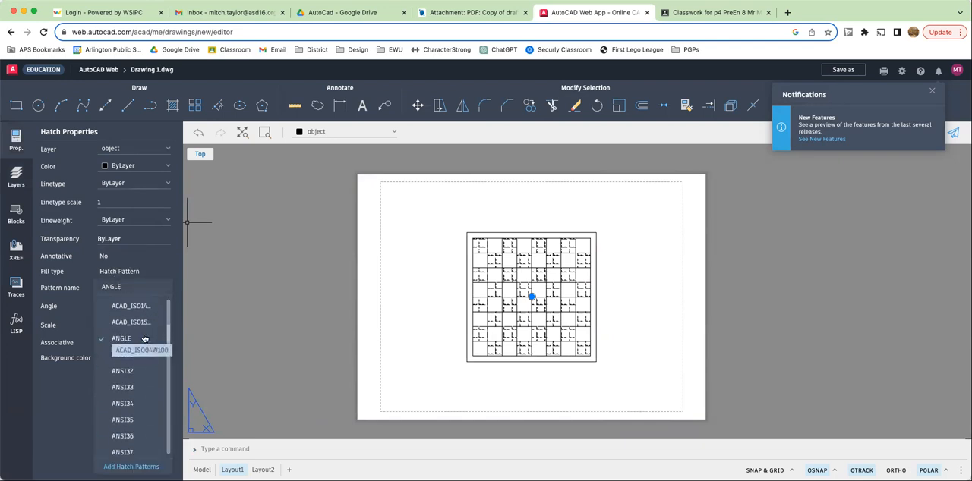
scroll(144, 339, "up", 10)
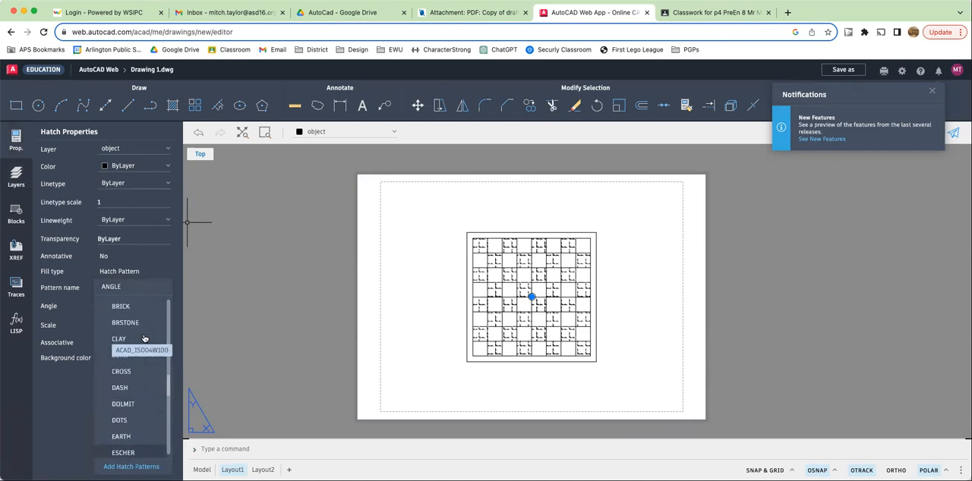
scroll(144, 339, "up", 3)
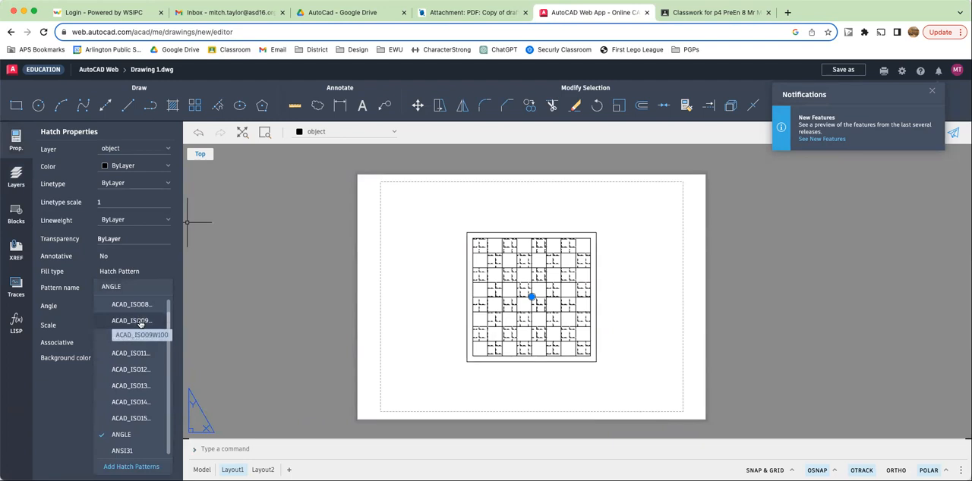
scroll(141, 333, "down", 10)
scroll(139, 325, "down", 10)
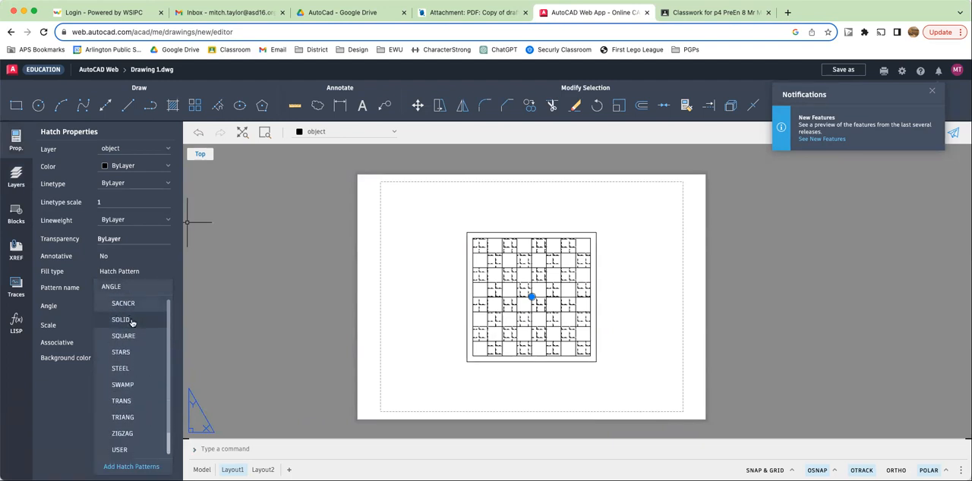
left_click(132, 321)
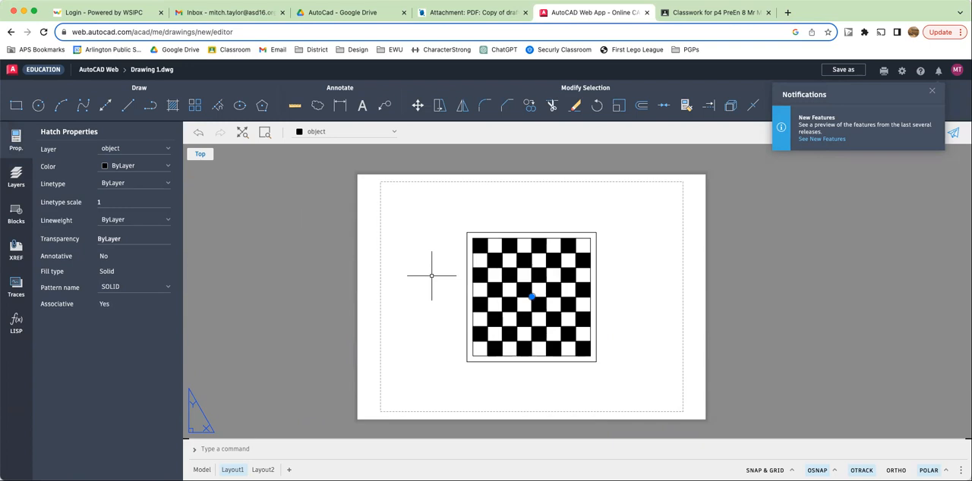
left_click(333, 263)
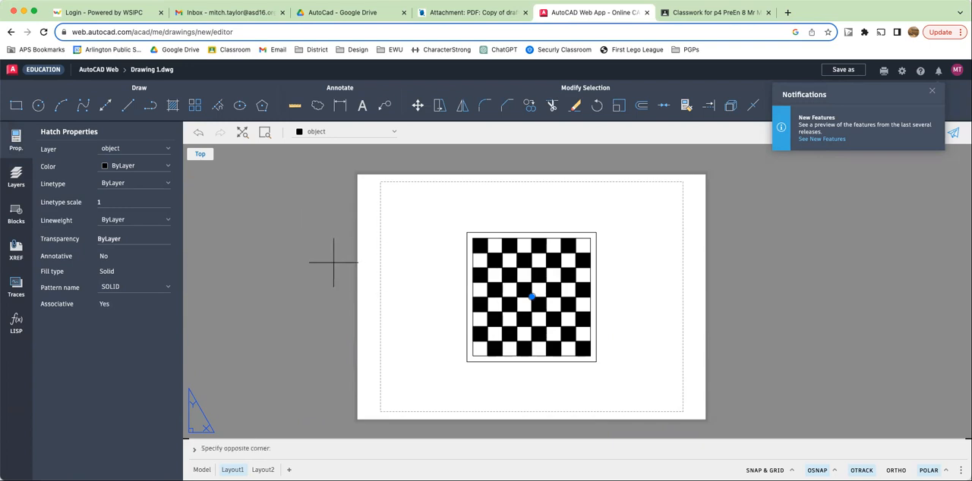
left_click(314, 264)
key("Escape")
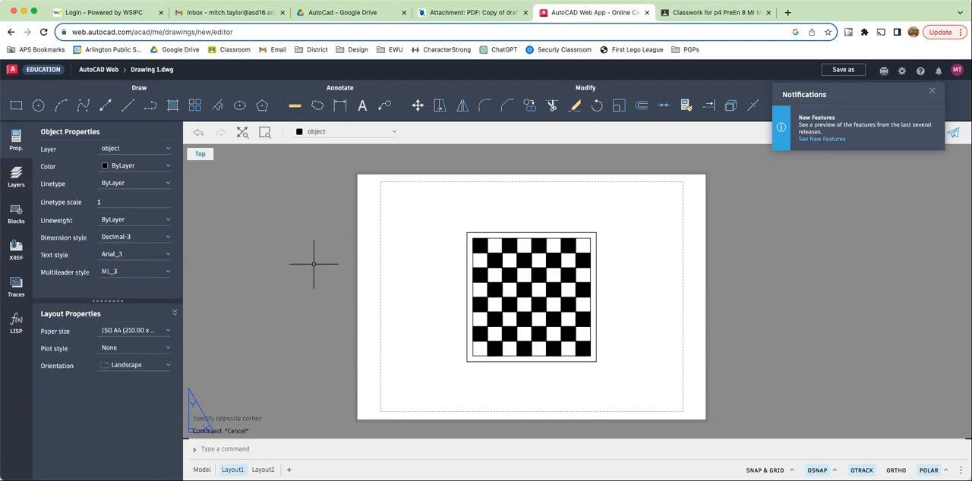
- Turn the construction layer back on and draw lines along the border's bottom and right edges using its intersections
left_click(16, 178)
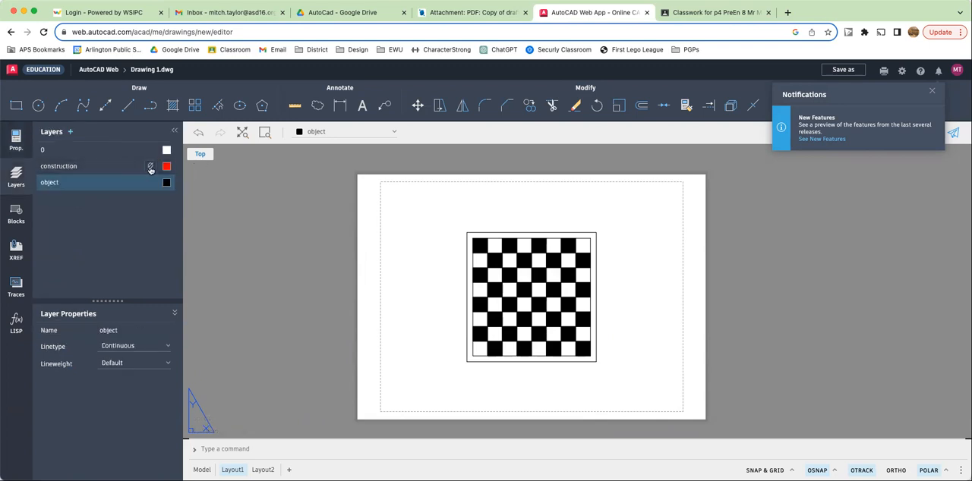
left_click(149, 168)
left_click(129, 110)
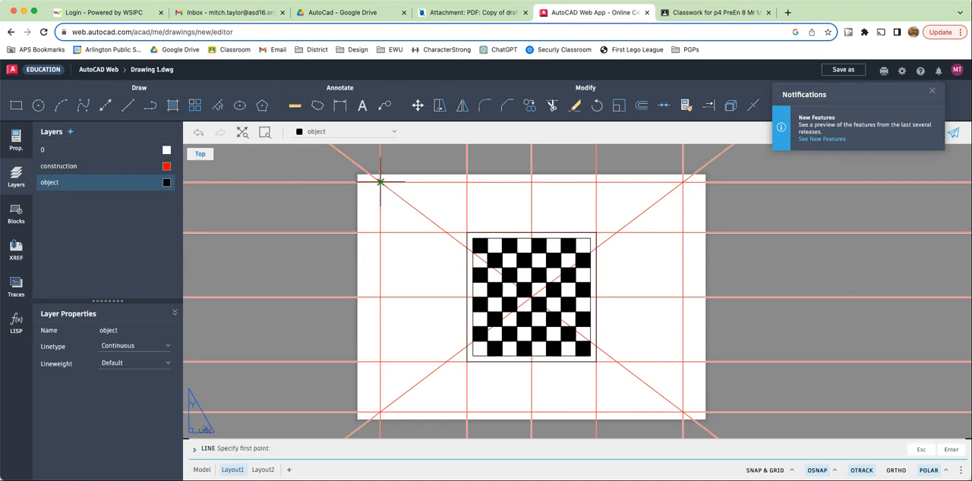
left_click(379, 413)
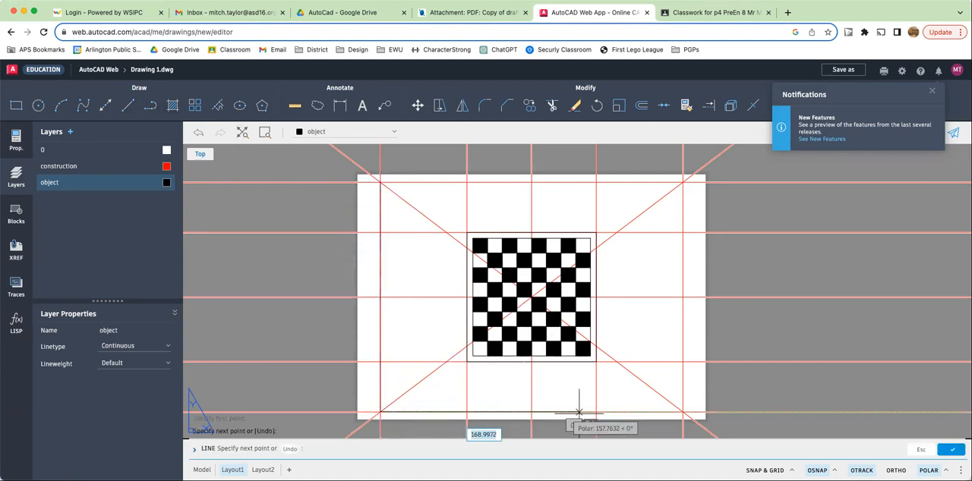
left_click(683, 412)
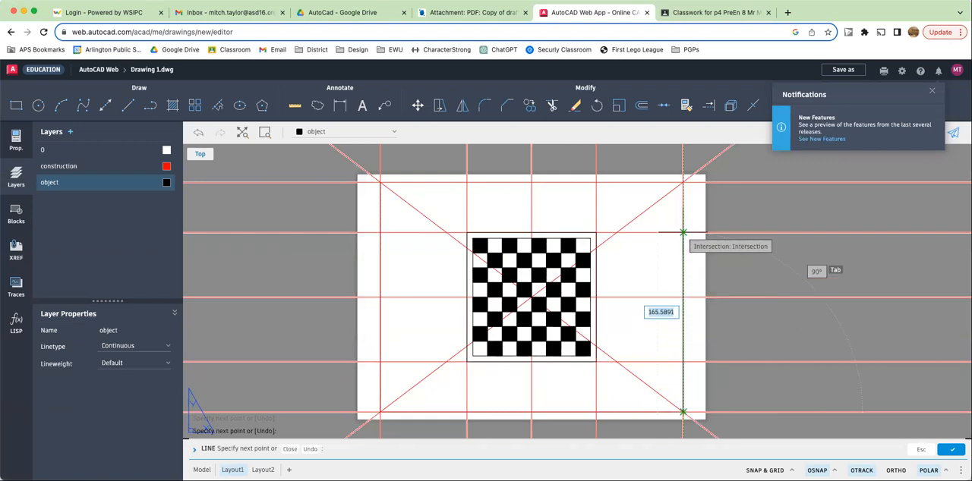
left_click(682, 182)
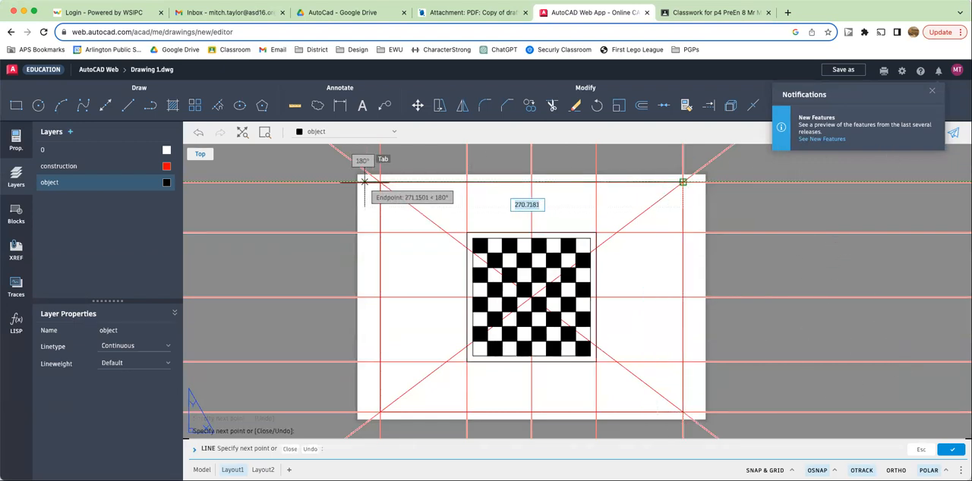
key("Escape")
key("Escape")
key("Escape")
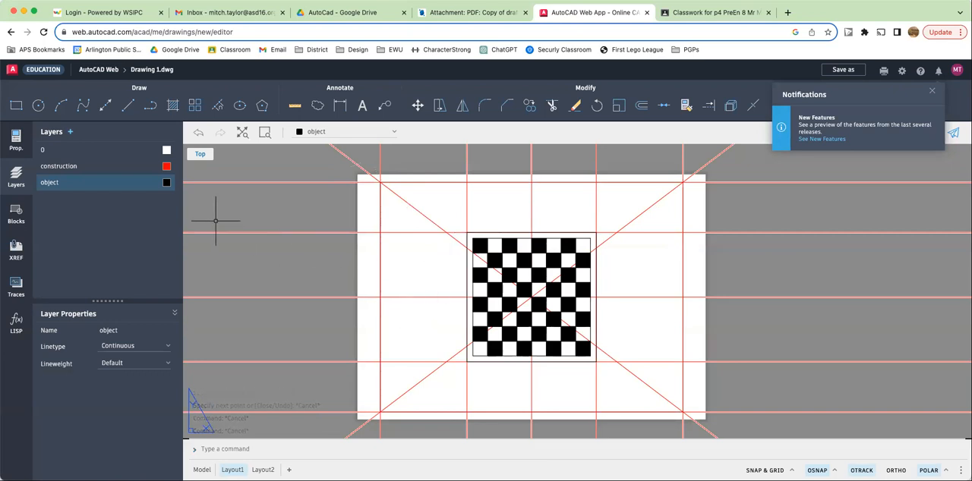
- Turn off the construction layer and offset the border's bottom line 15 upward to form a title strip
left_click(148, 167)
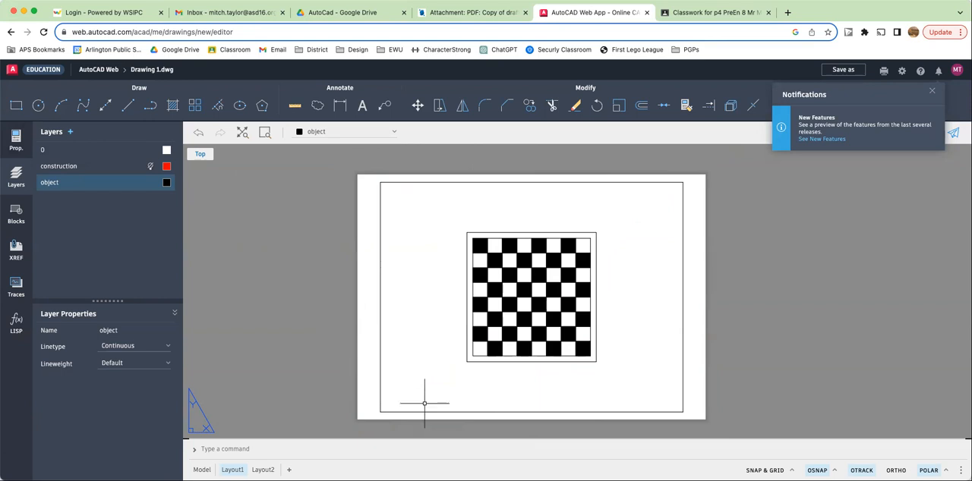
type("offset")
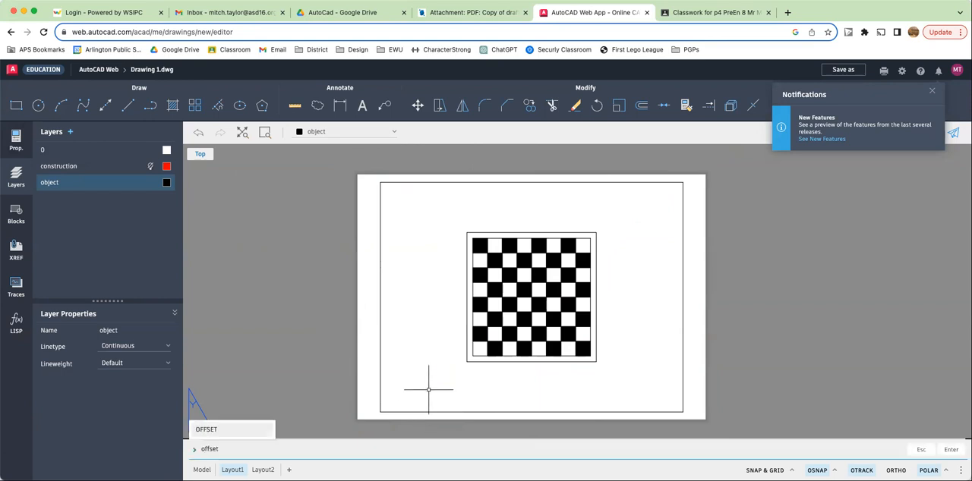
key("Return")
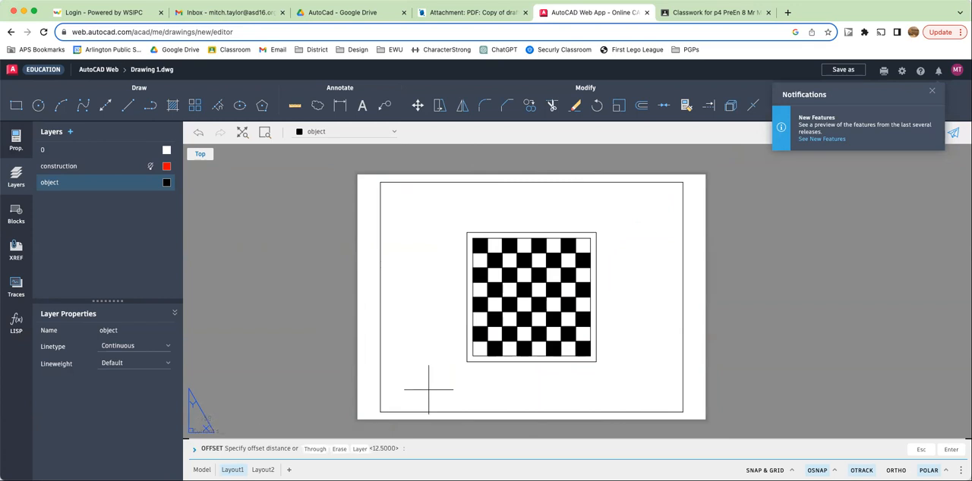
key("Return")
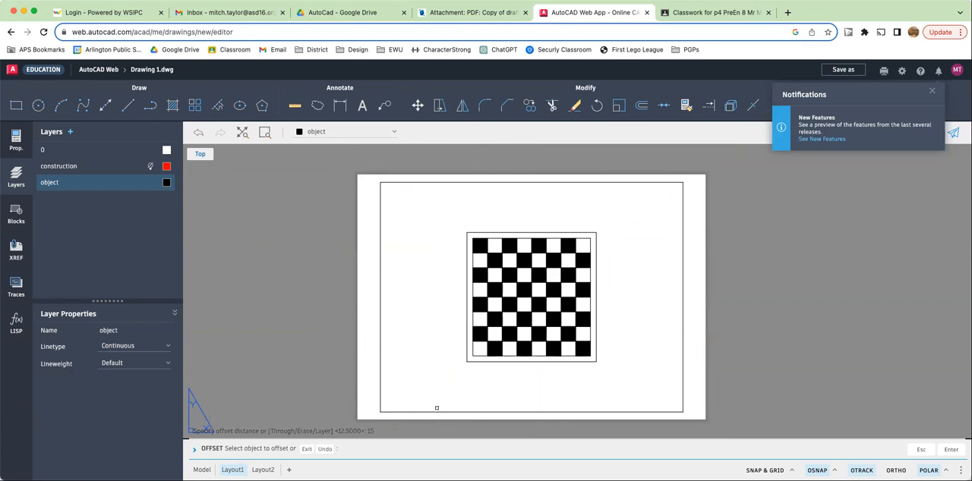
left_click(440, 413)
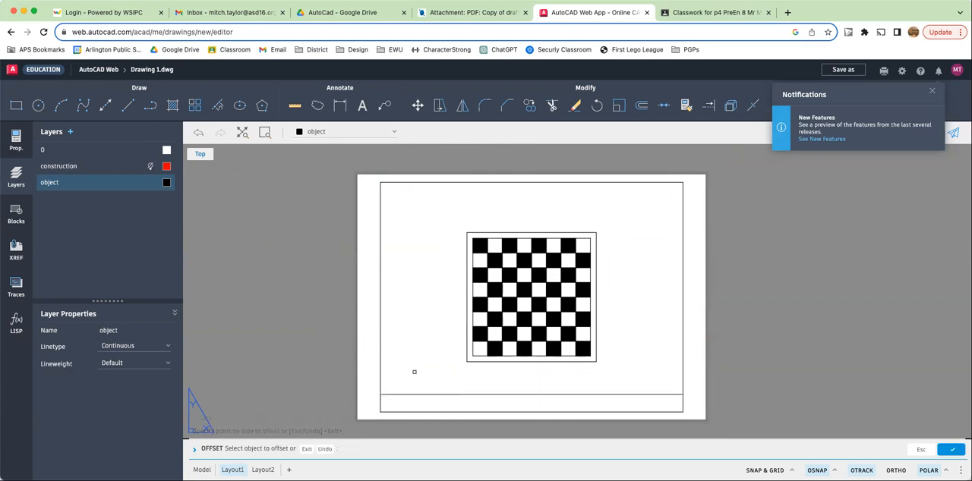
key("Escape")
key("Escape")
key("Escape")
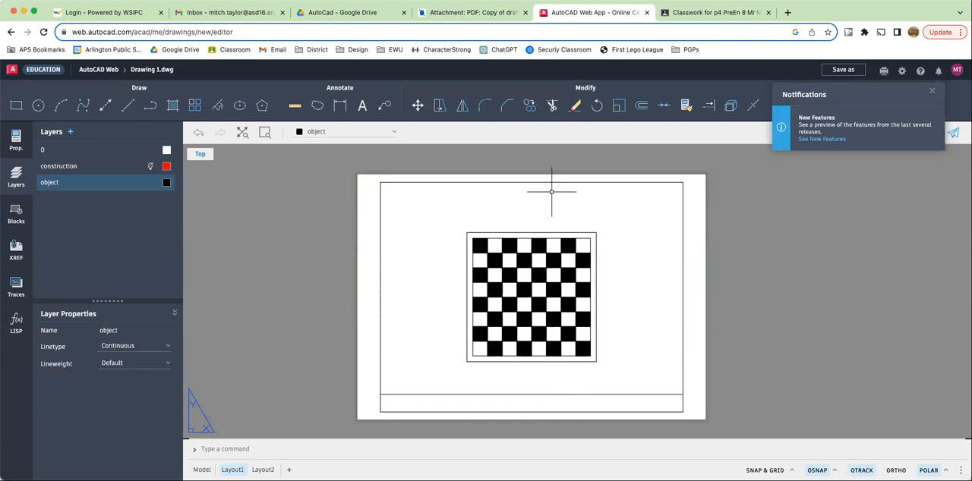
- Window-select the whole chessboard and move it 7.5 upward
left_click(619, 220)
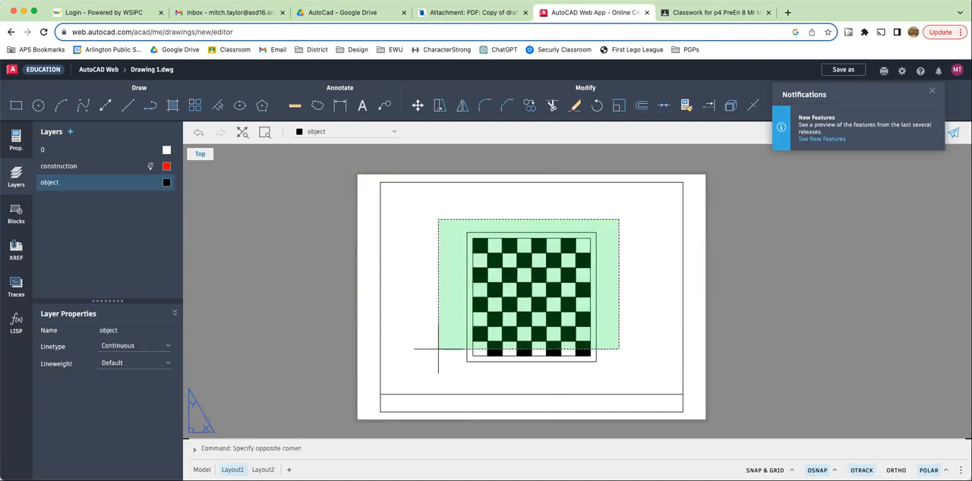
left_click(435, 374)
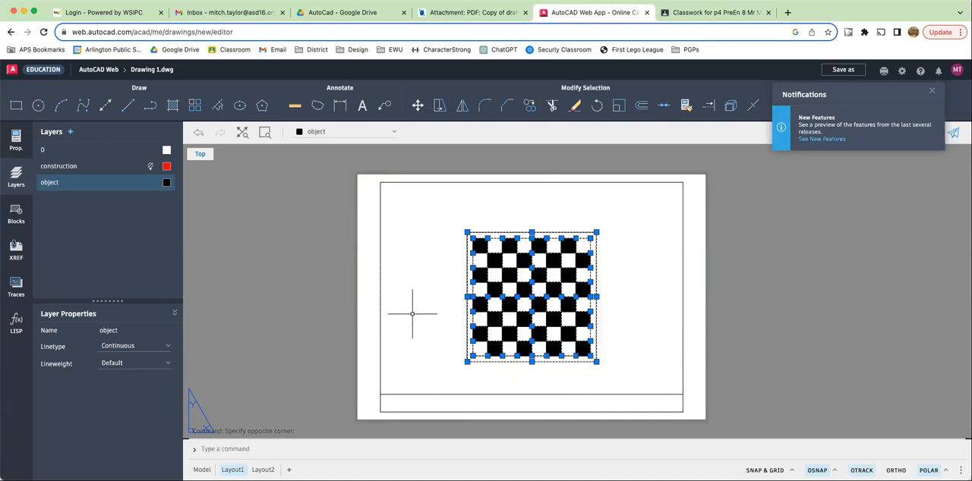
key("m")
key("Return")
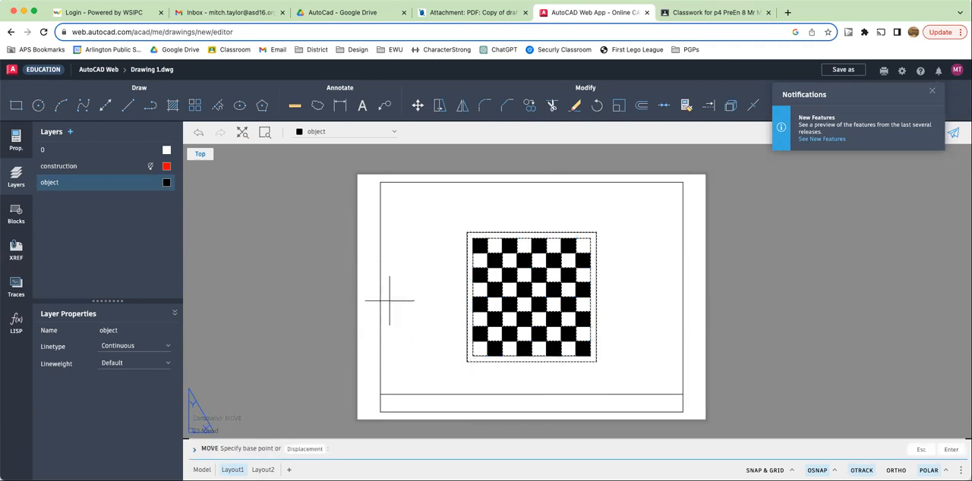
left_click(467, 233)
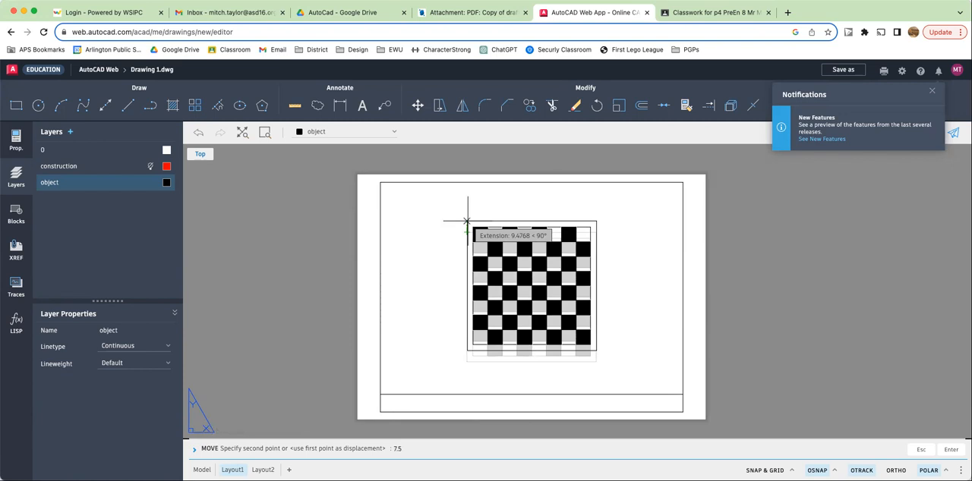
type("7.5")
key("Return")
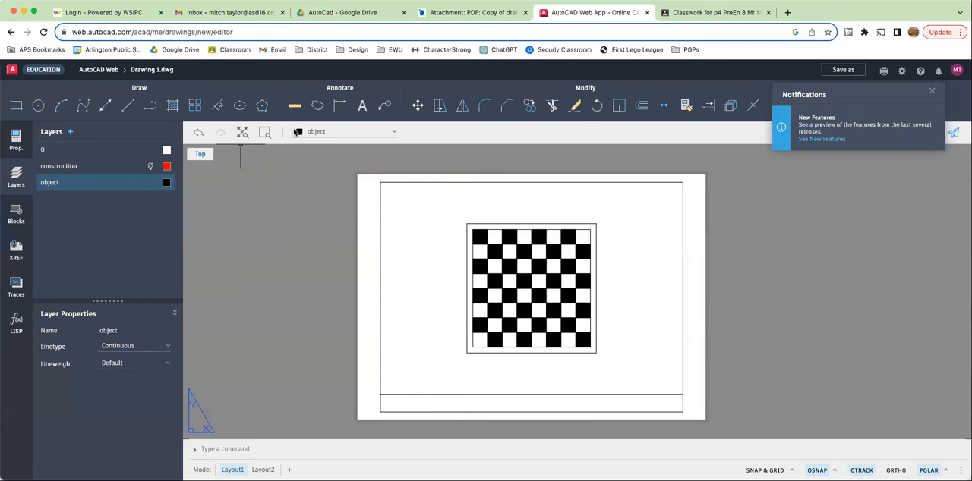
- Add the multiline text 'Note: Scale 2:1' below the chessboard's lower right corner
left_click(361, 107)
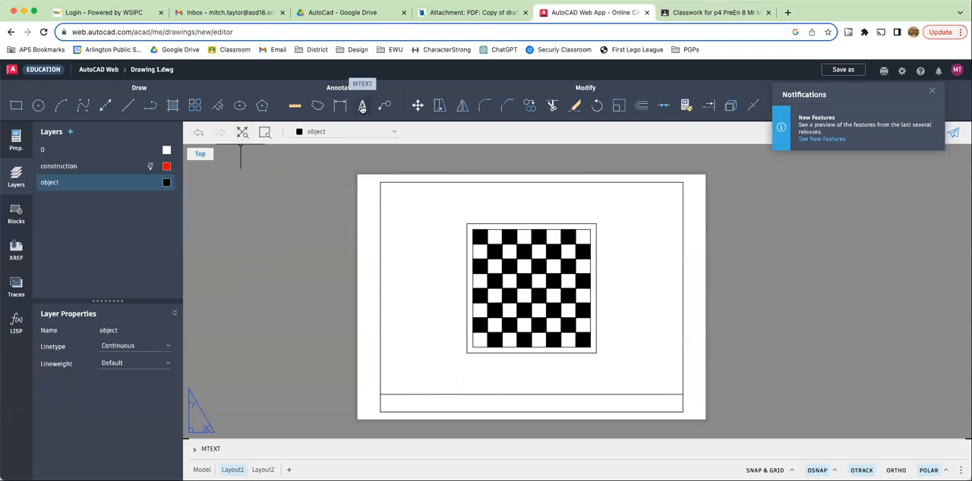
left_click(608, 353)
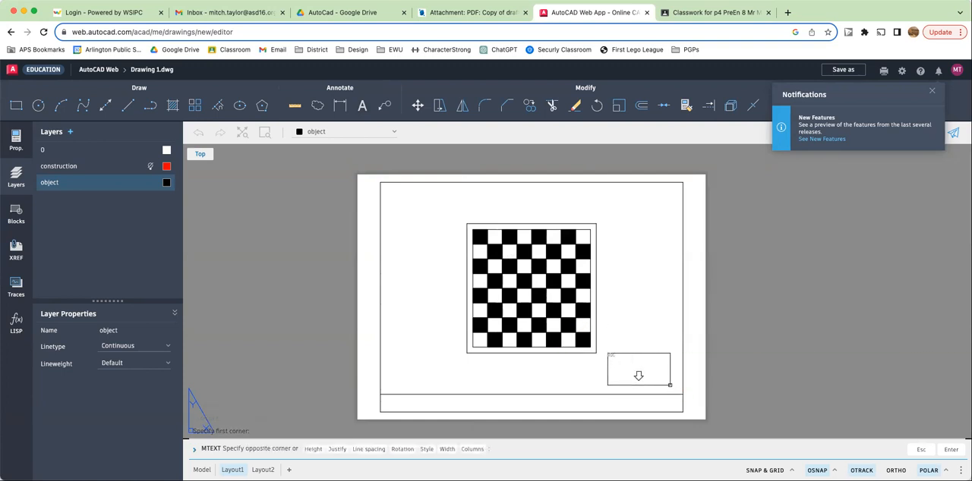
left_click(669, 385)
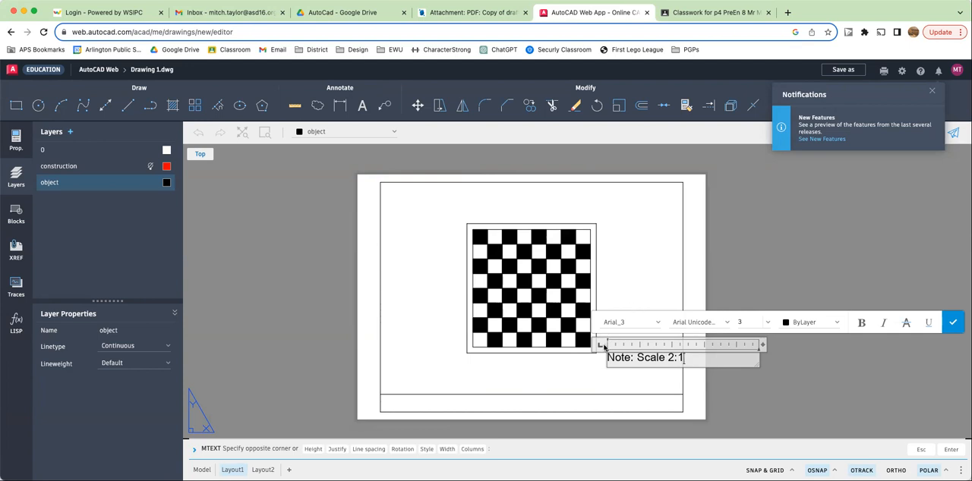
left_click(584, 375)
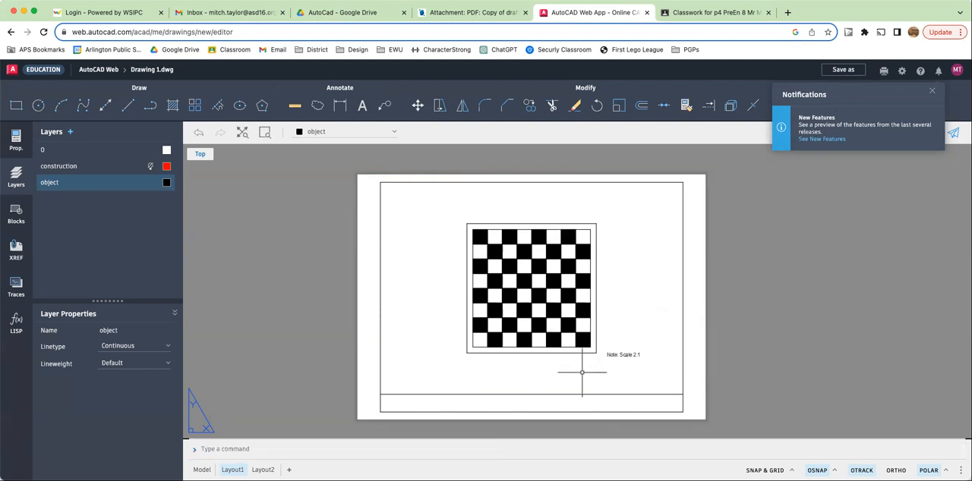
- Stretch the scale note downward by its grip to sit just above the title strip
left_click(623, 355)
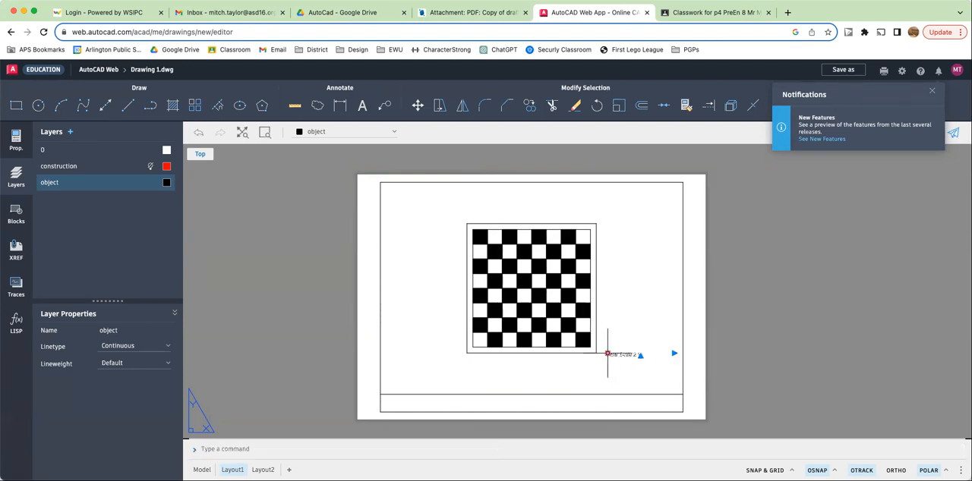
left_click(607, 353)
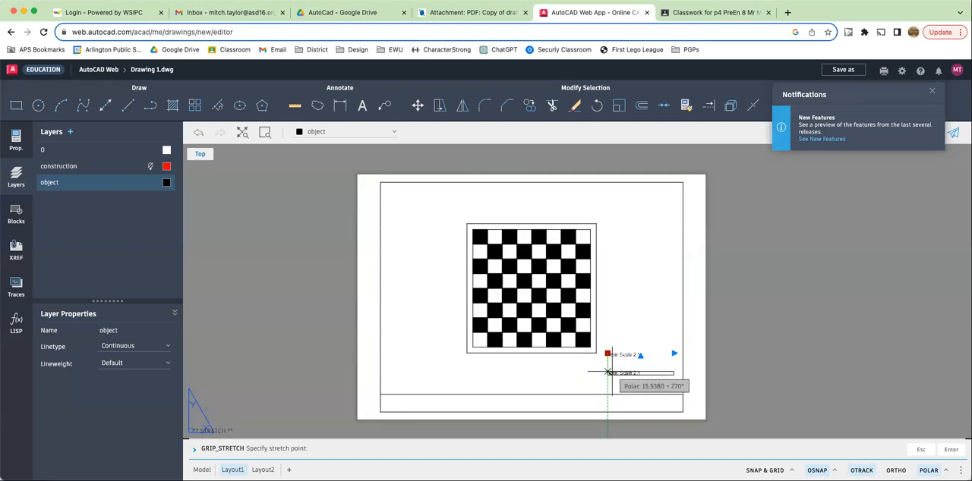
left_click(607, 374)
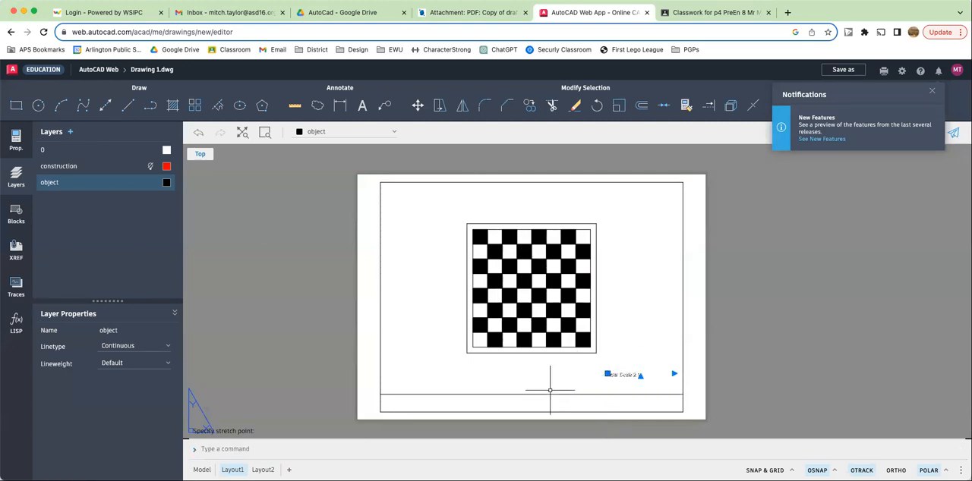
left_click(522, 404)
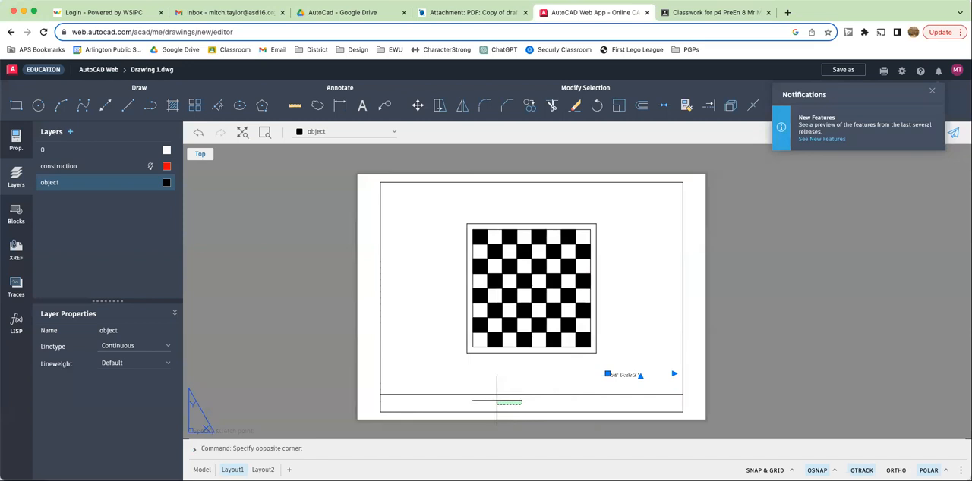
left_click(484, 399)
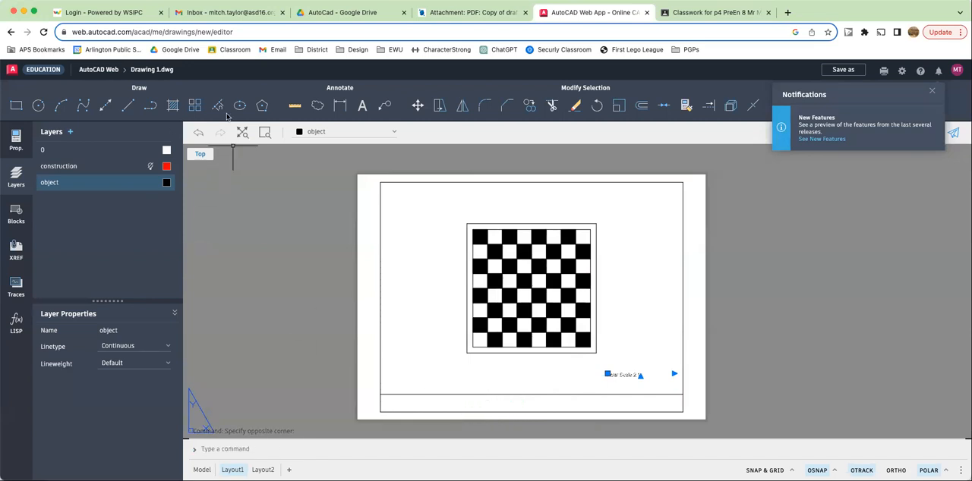
- Create a multiline text box spanning the title strip and enter the drafter's name
left_click(362, 111)
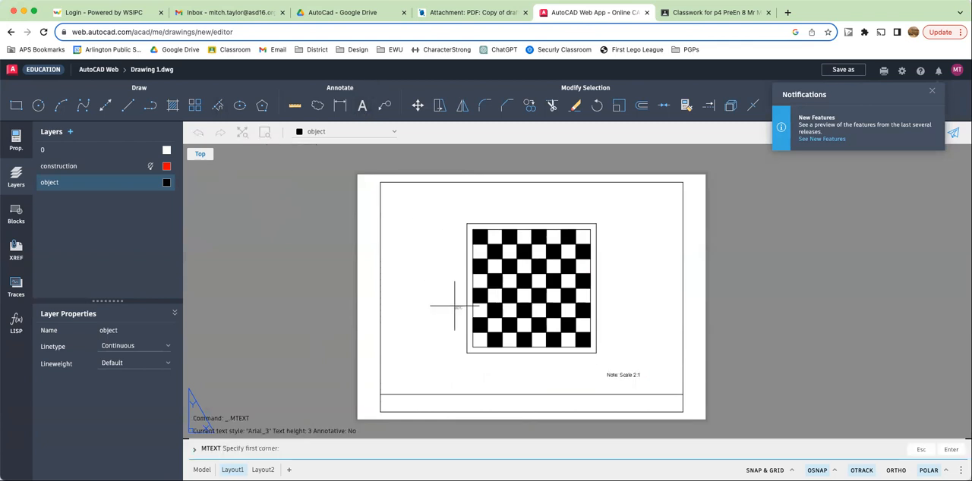
left_click(380, 395)
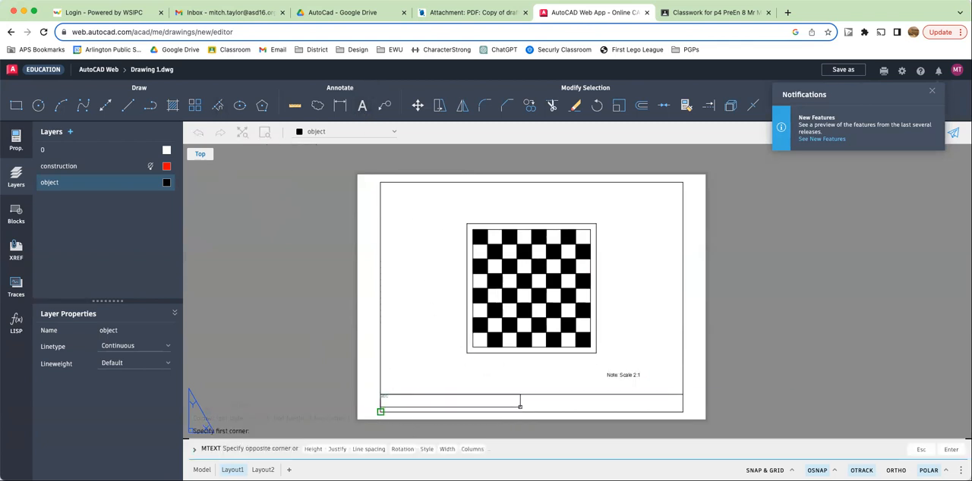
left_click(682, 411)
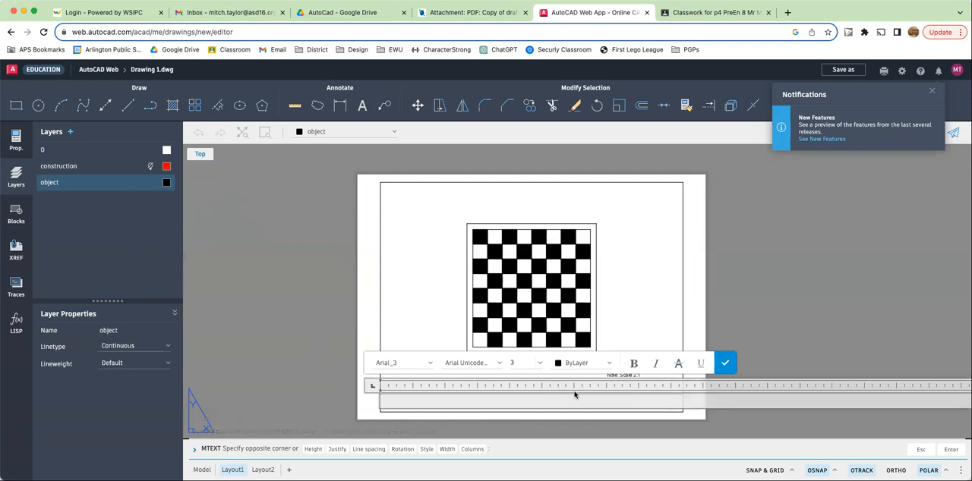
type("Mr Taylor;")
- Check the assignment sheet, then continue the title text with '; Figure 2-3-A - Chessboard; Post Middle School'
left_click(477, 14)
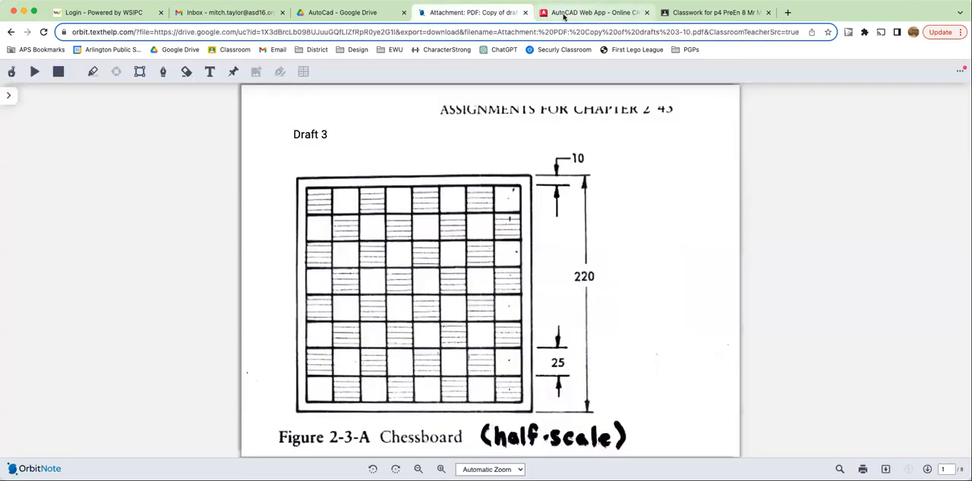
left_click(563, 14)
type("Figure 2-3-A")
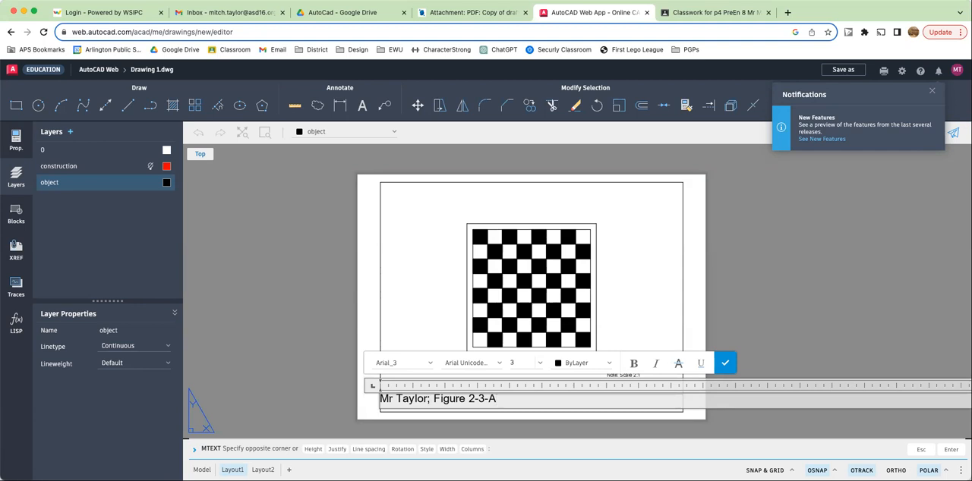
type(" - Chessboard;")
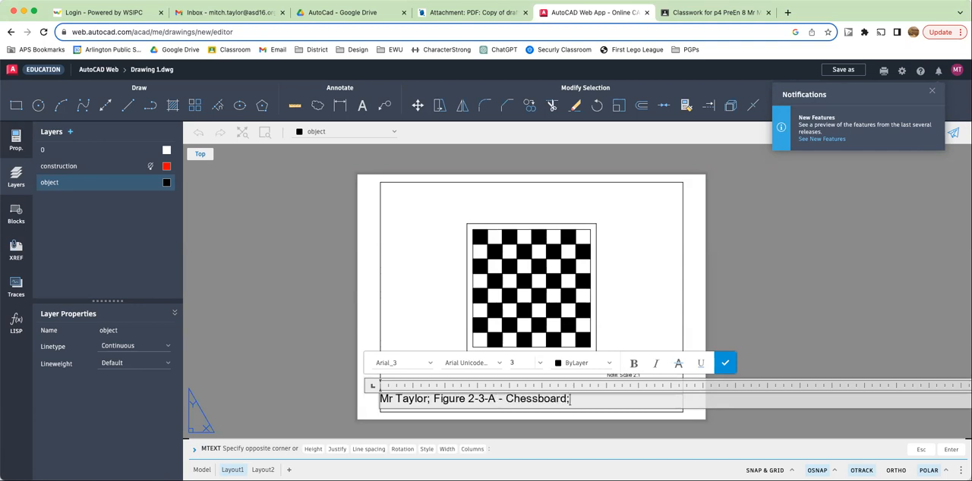
type(" Post Middle School")
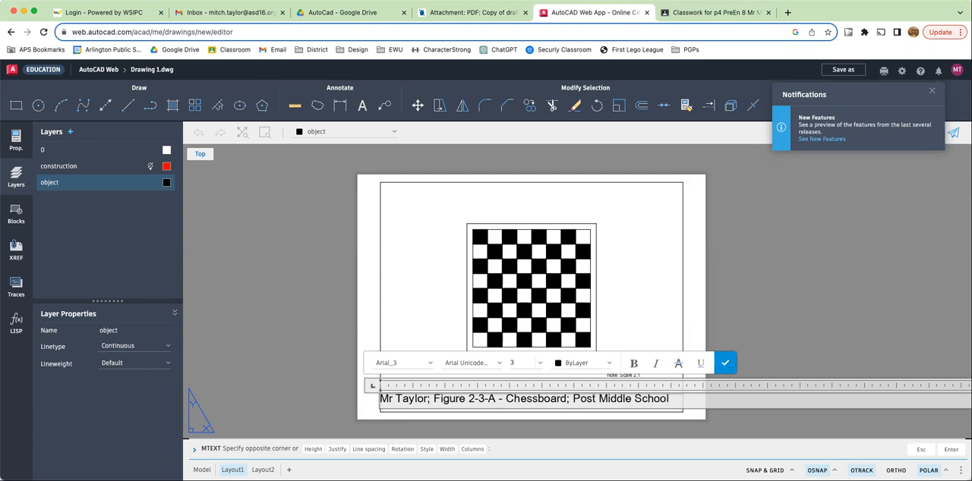
type("; TechE")
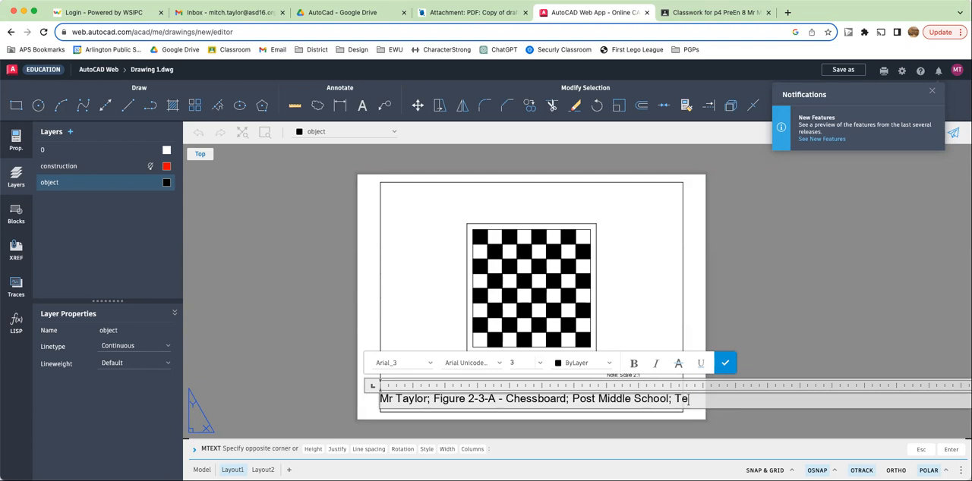
- Finish the title line with '; PreEn8; December 1, 2023' and close the text editor
key("BackSpace")
key("BackSpace")
key("BackSpace")
key("BackSpace")
key("BackSpace")
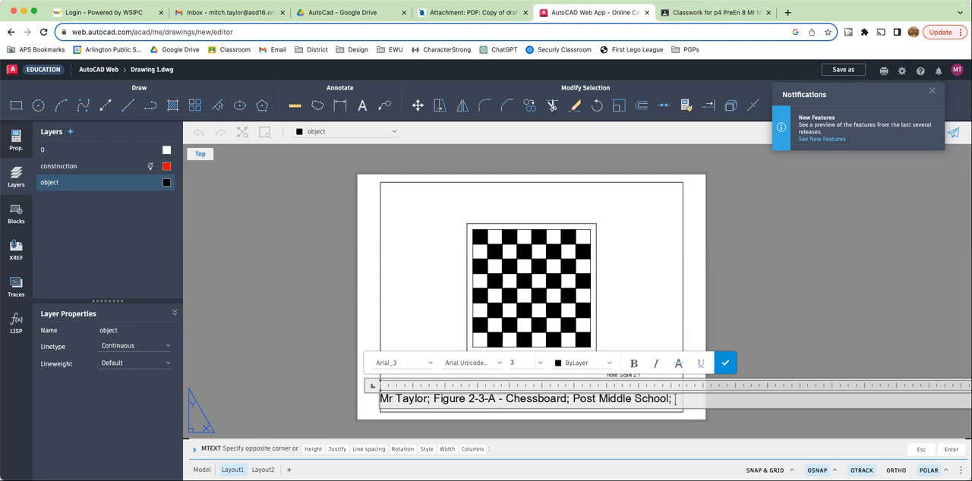
type("PreEn8")
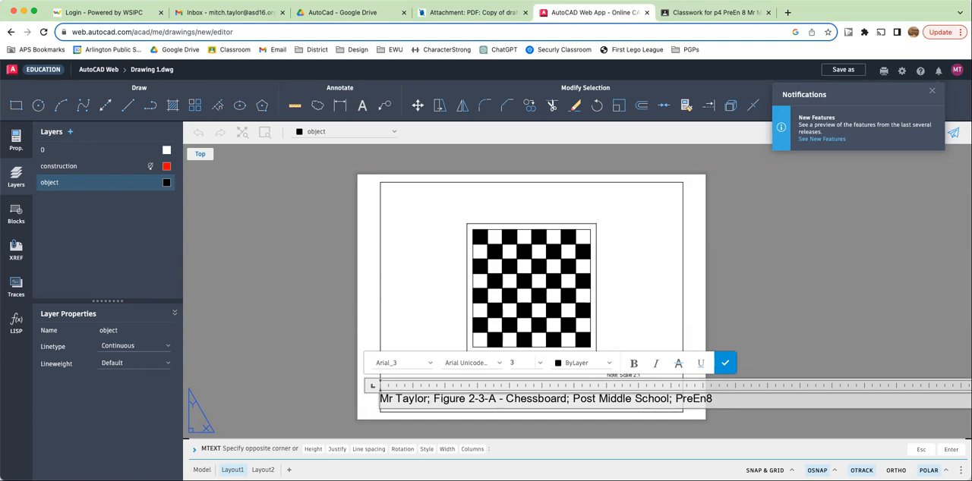
type("; December 1, 2023")
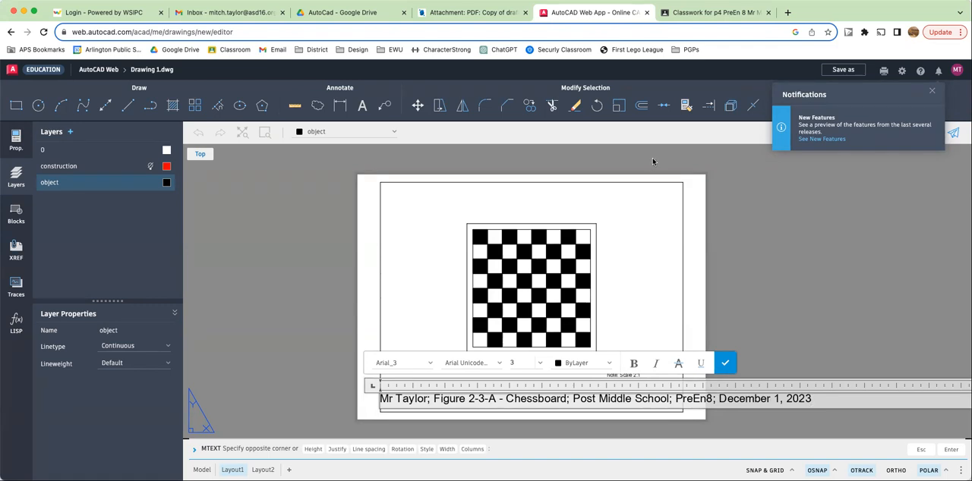
left_click(726, 363)
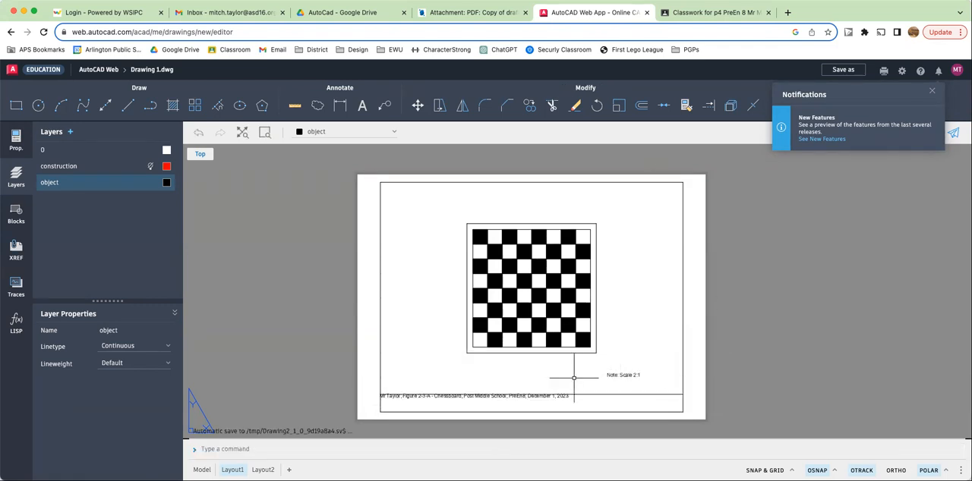
- Move the title text by its grip so it sits centred within the title strip
left_click(447, 396)
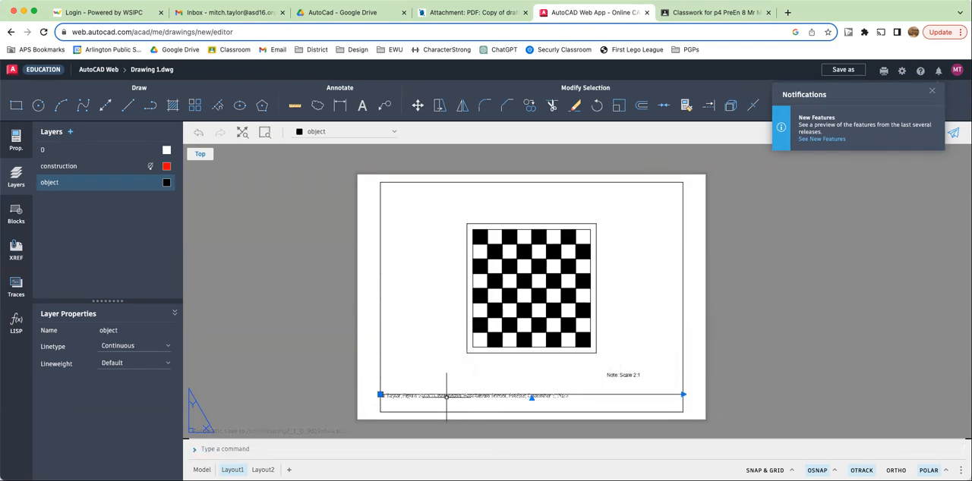
left_click(380, 395)
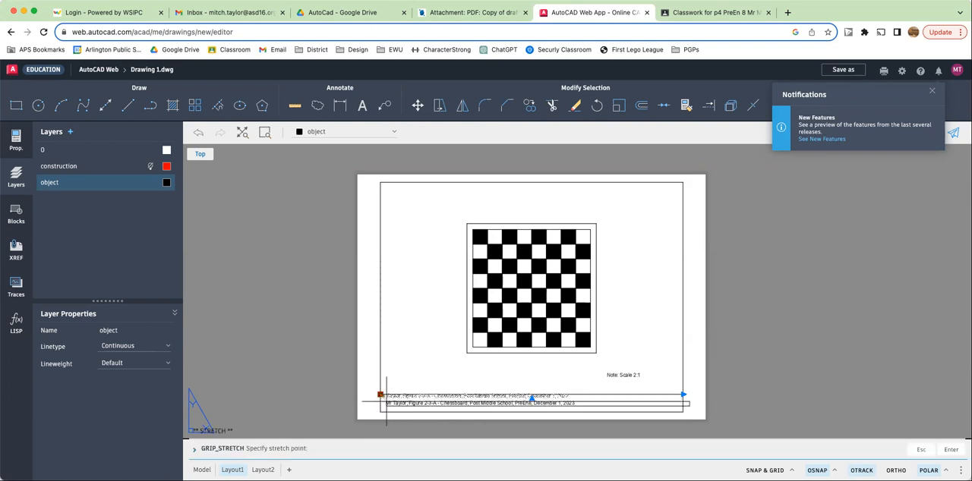
left_click(429, 402)
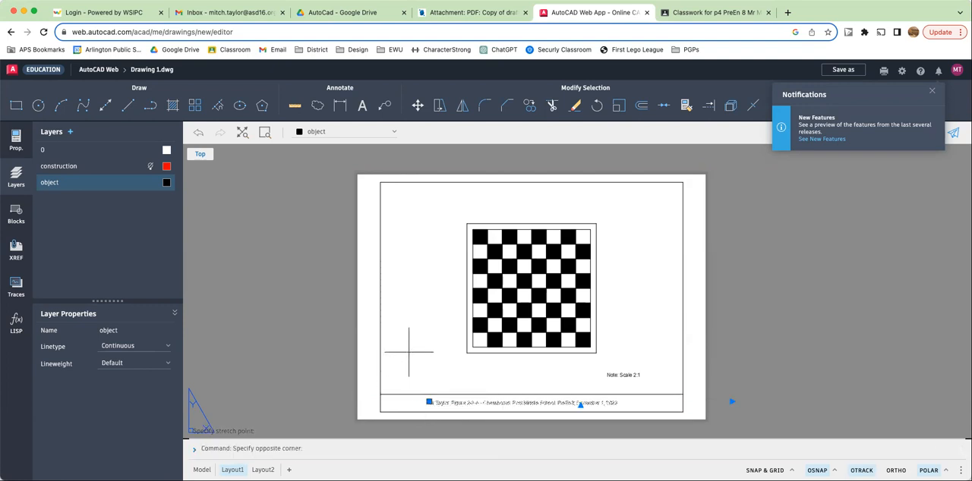
key("Escape")
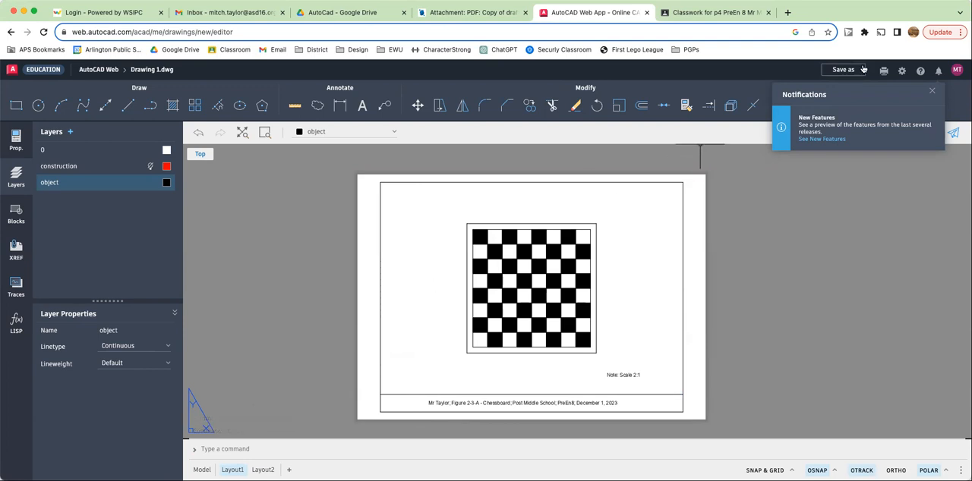
- Save the drawing as 'Figure 2-3-A - Chessboard - ' followed by the drafter's name
left_click(845, 71)
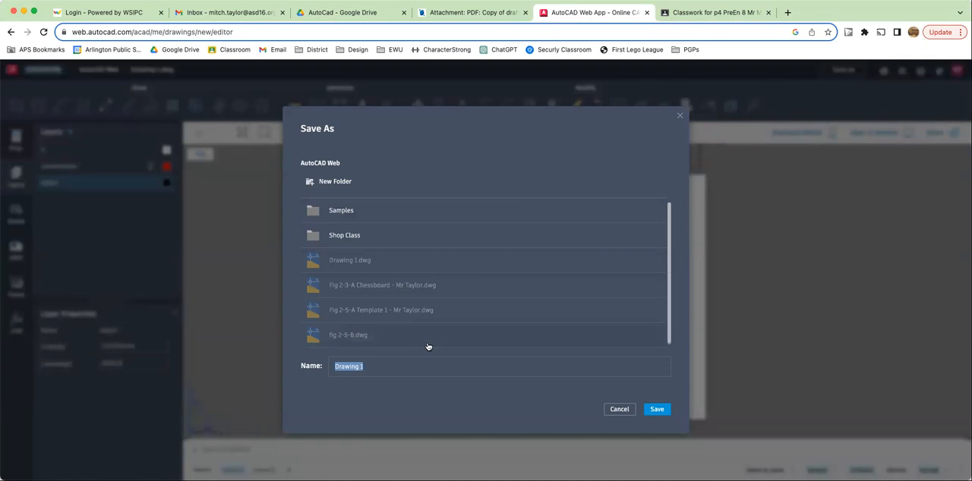
type("Fig")
type("ure 2-3-A - Chessboard")
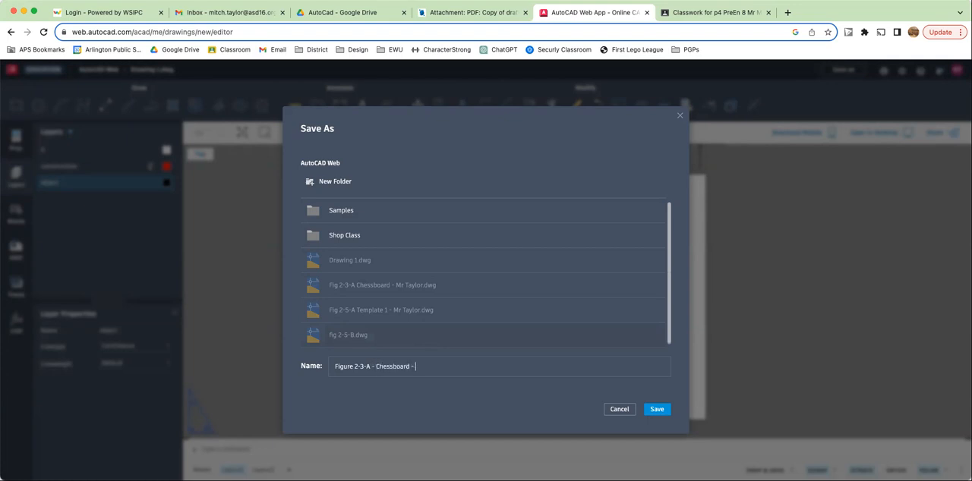
type(" - Mr Taylor")
left_click(648, 414)
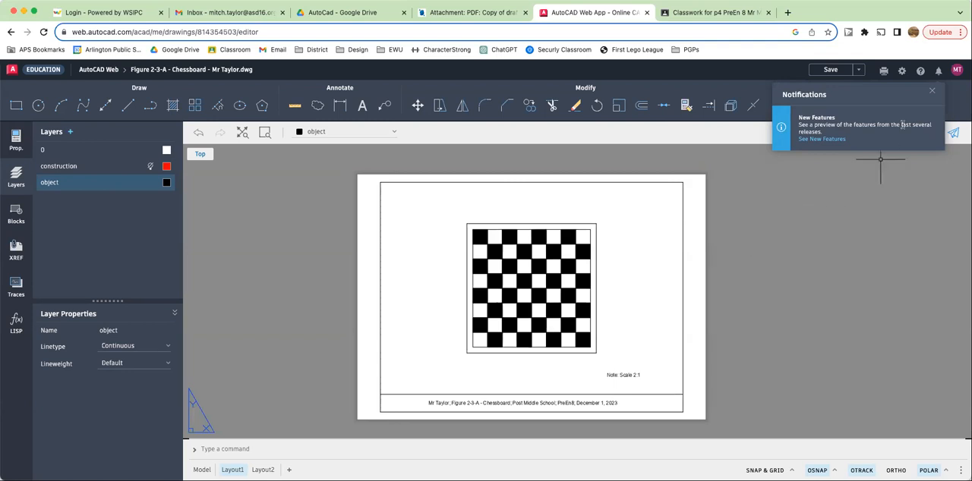
- Plot the current layout to PDF, then download and open the PDF to review it
left_click(931, 91)
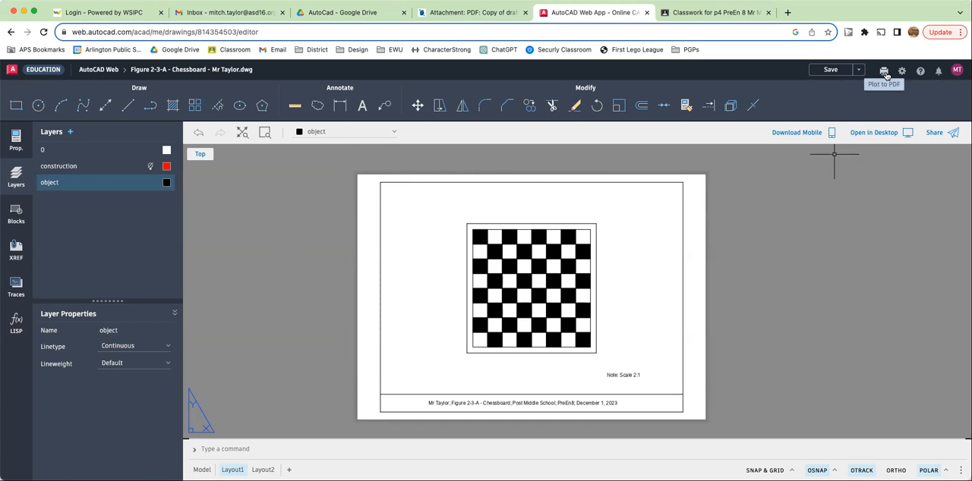
left_click(885, 72)
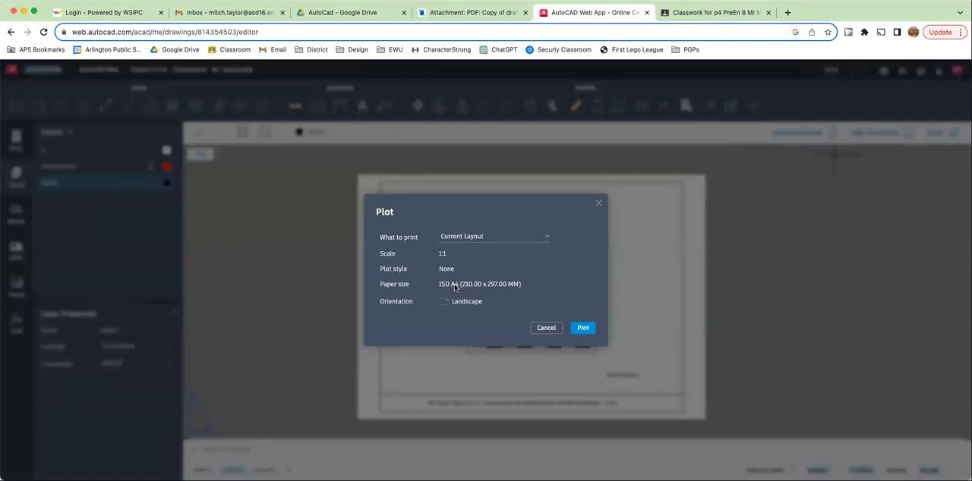
left_click(583, 329)
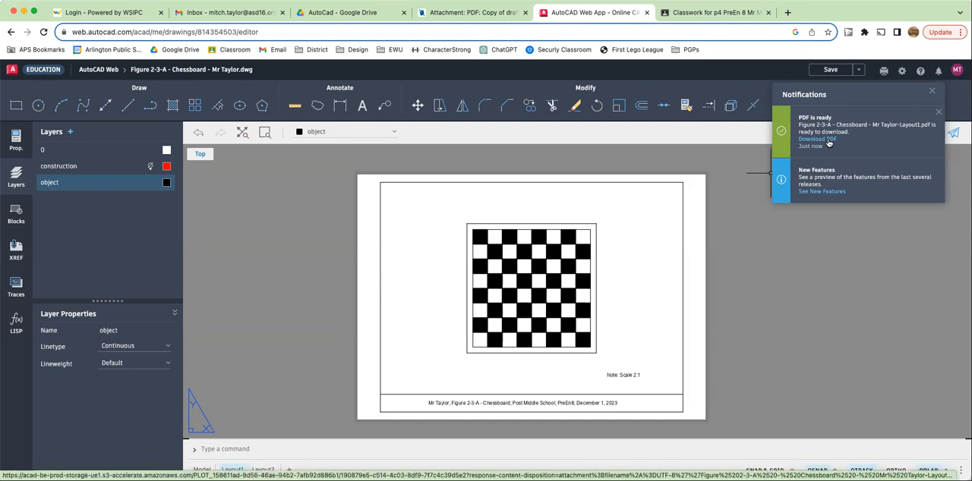
left_click(828, 140)
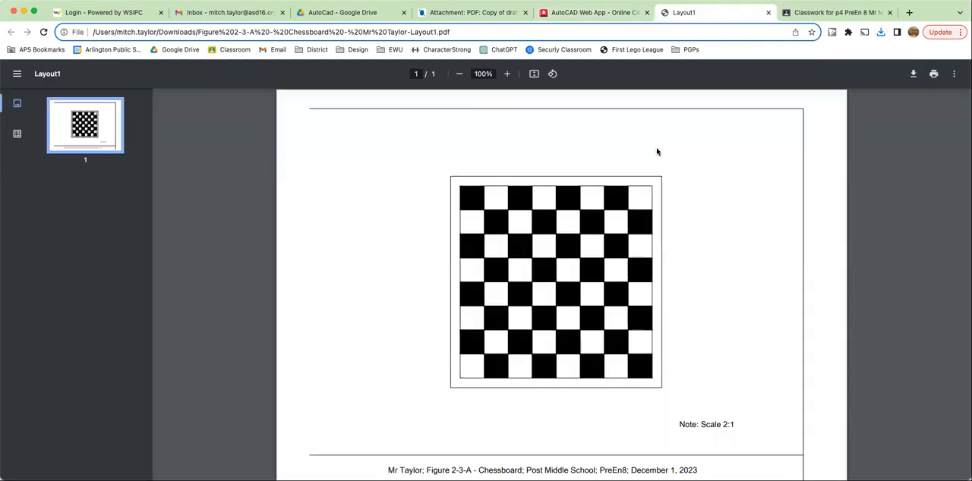
scroll(600, 195, "down", 1)
scroll(599, 195, "up", 1)
scroll(599, 195, "down", 1)
scroll(599, 195, "up", 1)
scroll(599, 195, "down", 1)
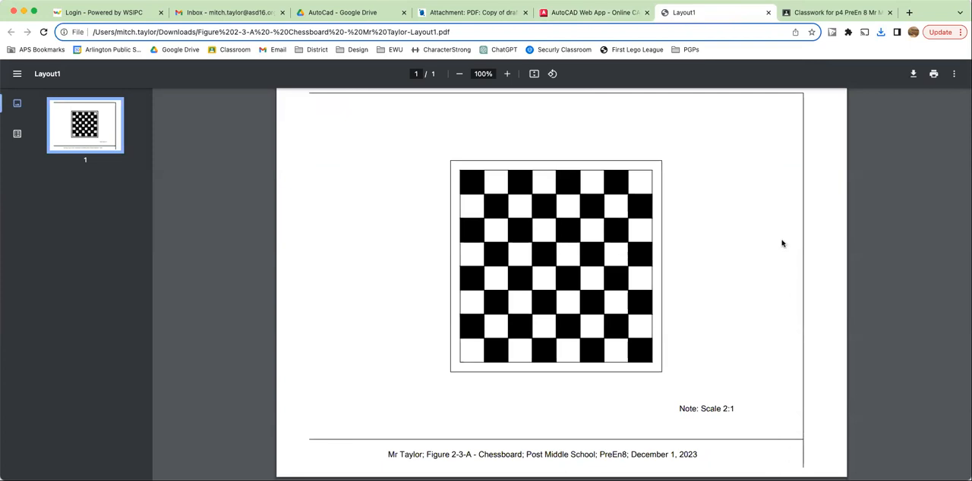
- Open the Figure 2-3-A Chessboard assignment in Google Classroom and review the chessboard on the assignment sheet
left_click(811, 13)
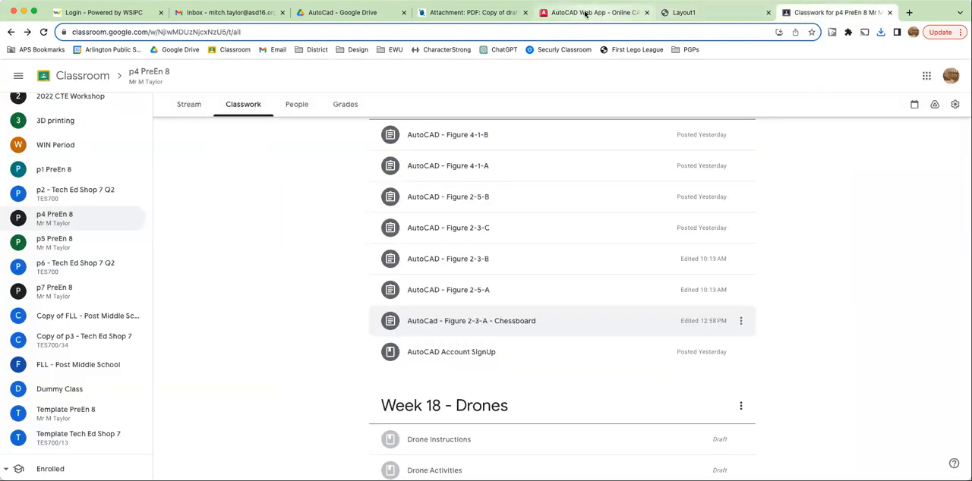
left_click(676, 324)
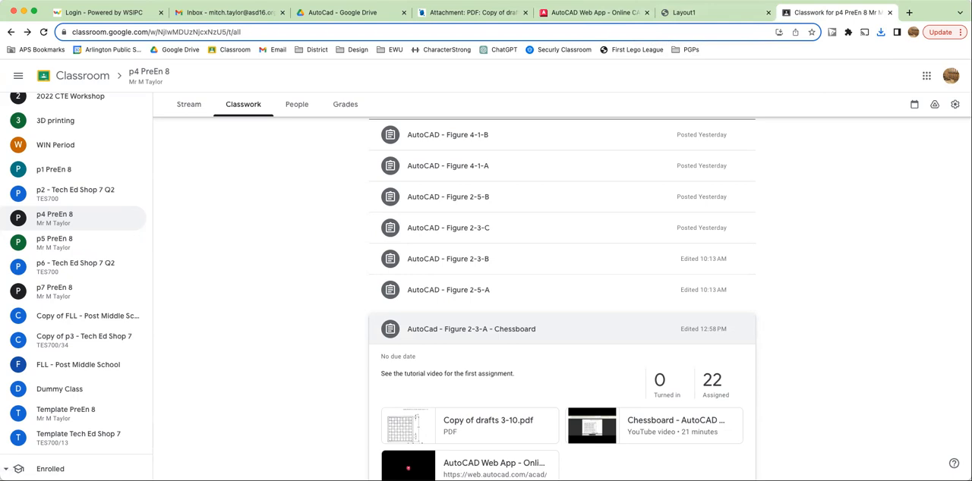
left_click(486, 12)
scroll(487, 169, "down", 1)
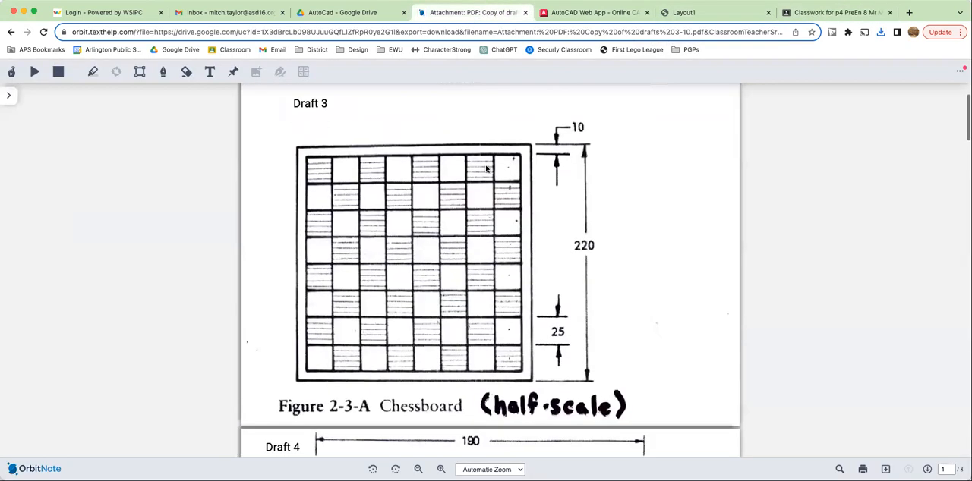
scroll(521, 144, "down", 3)
scroll(527, 140, "down", 1)
scroll(529, 142, "up", 2)
scroll(528, 142, "up", 3)
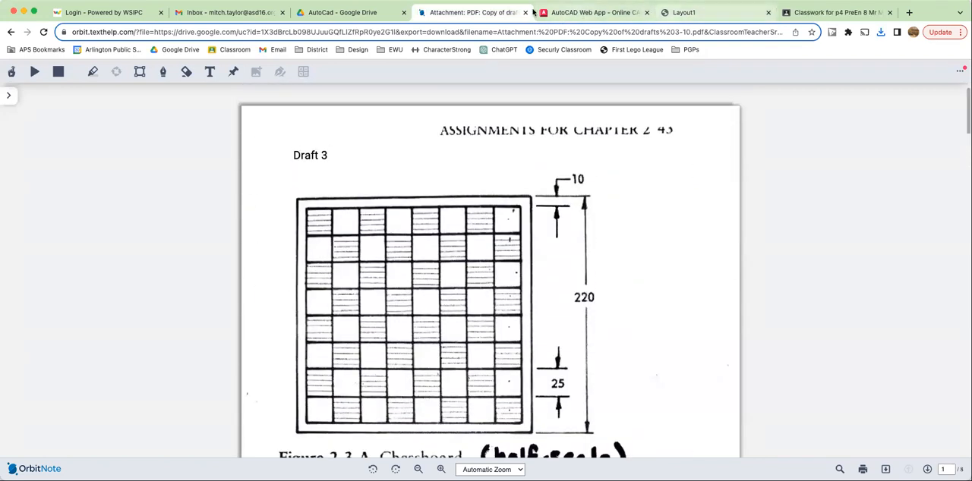